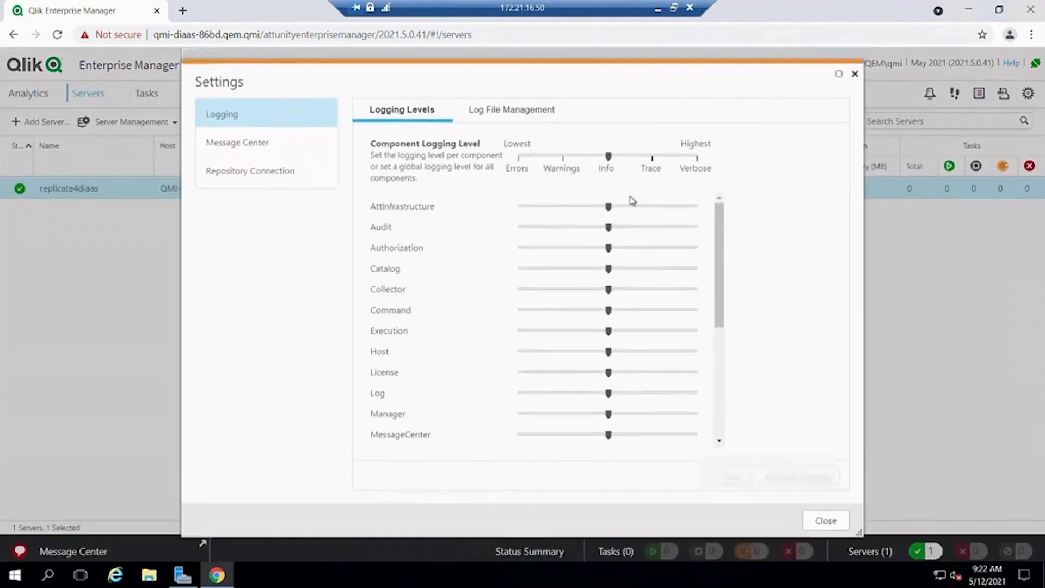
Paste the cloud tenant address into Qlik Cloud Services Connection, then generate and copy a registration key
{"action": "left_click", "coordinate": [289, 233]}
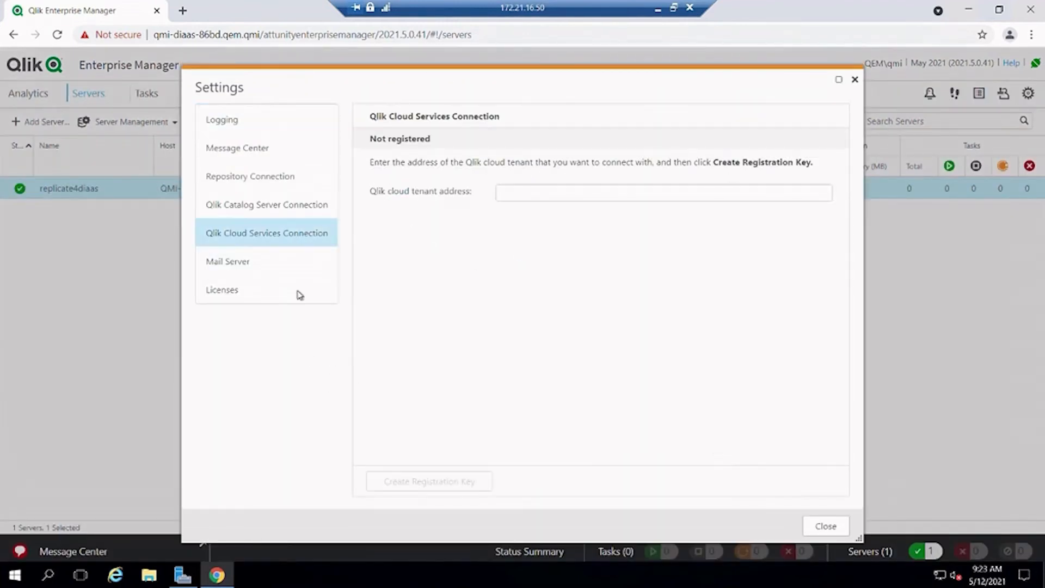
{"action": "left_click", "coordinate": [534, 194]}
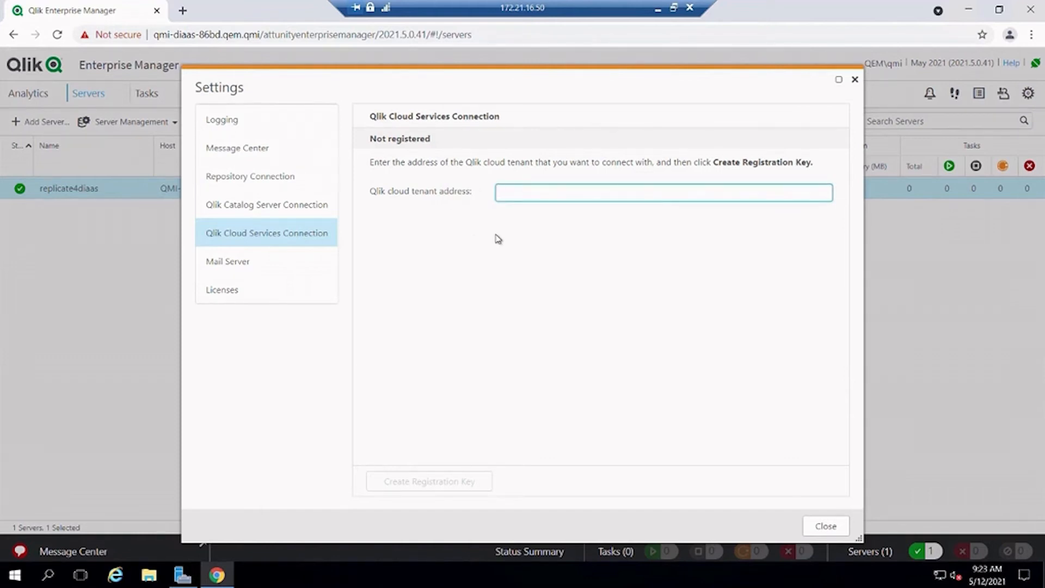
{"action": "type", "text": "pqn94sbqp8spvw6.eu.qlik-stage.com"}
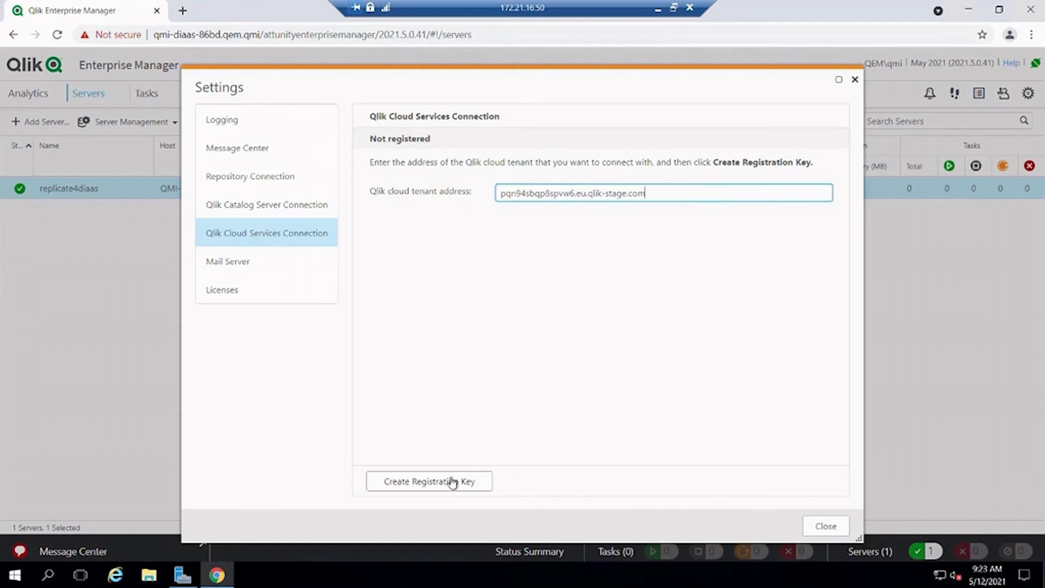
{"action": "left_click", "coordinate": [445, 484]}
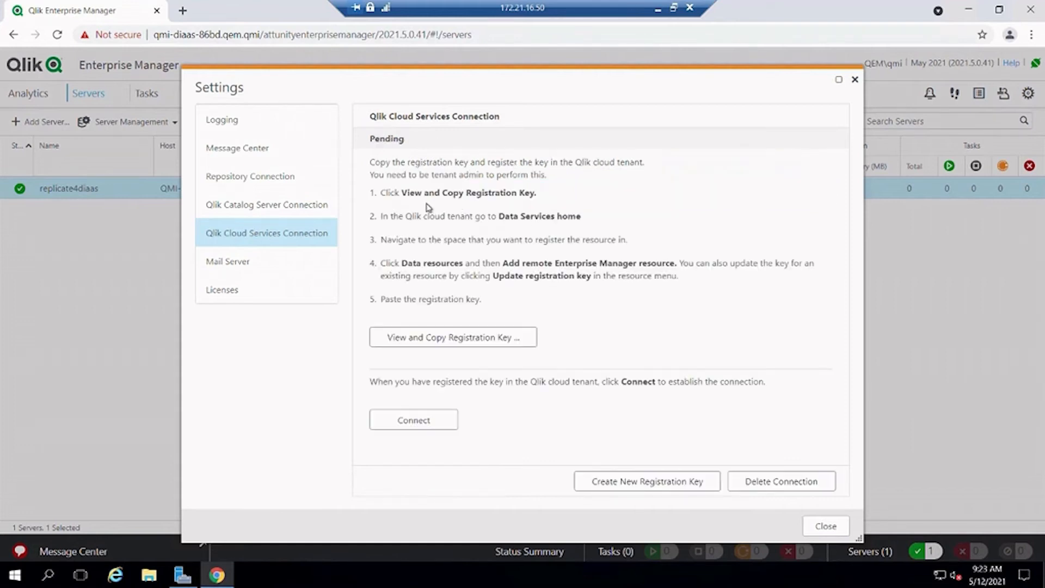
{"action": "left_click", "coordinate": [445, 338]}
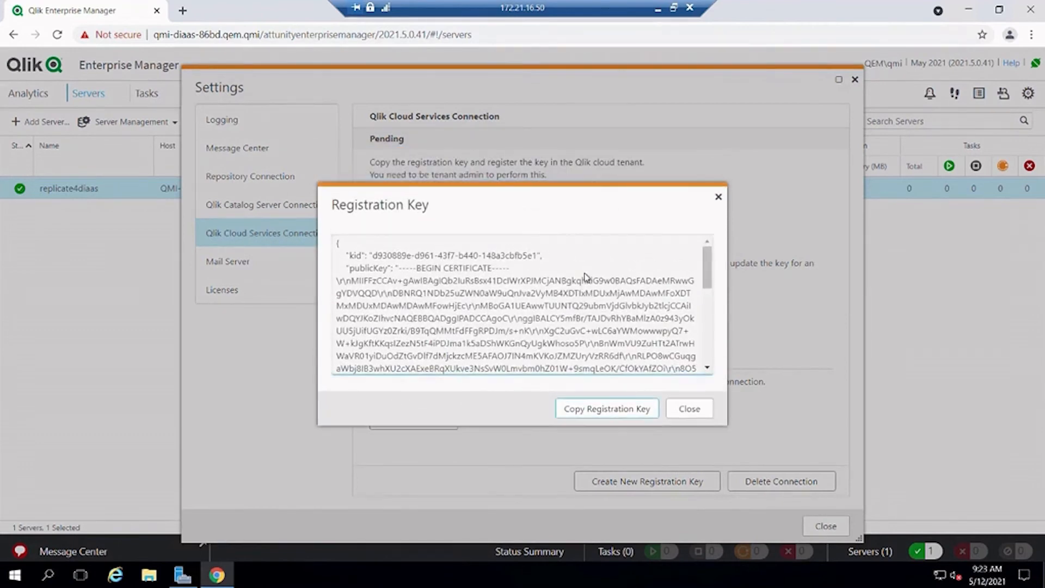
{"action": "left_click", "coordinate": [621, 412]}
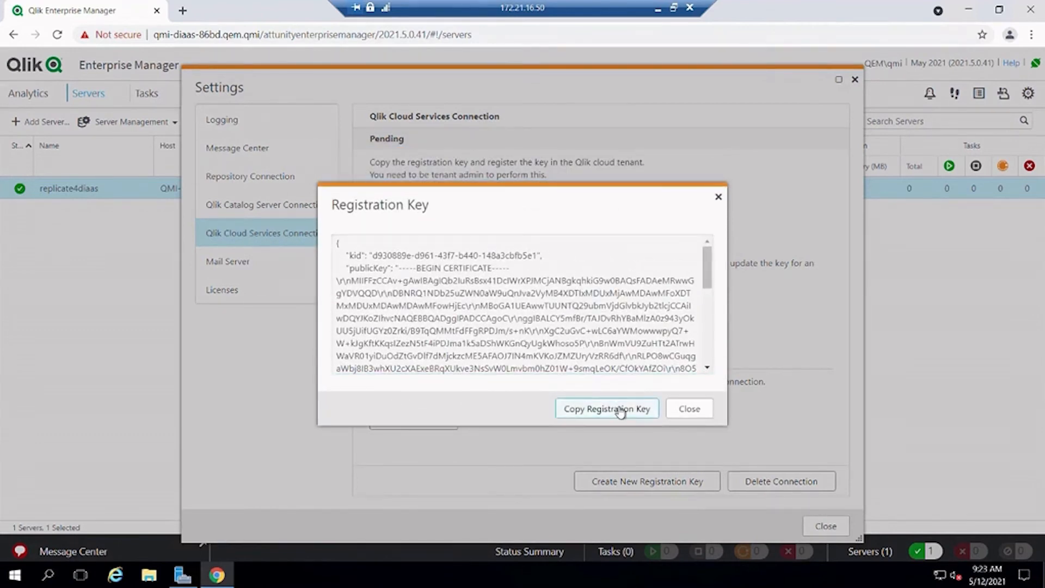
{"action": "left_click", "coordinate": [657, 11]}
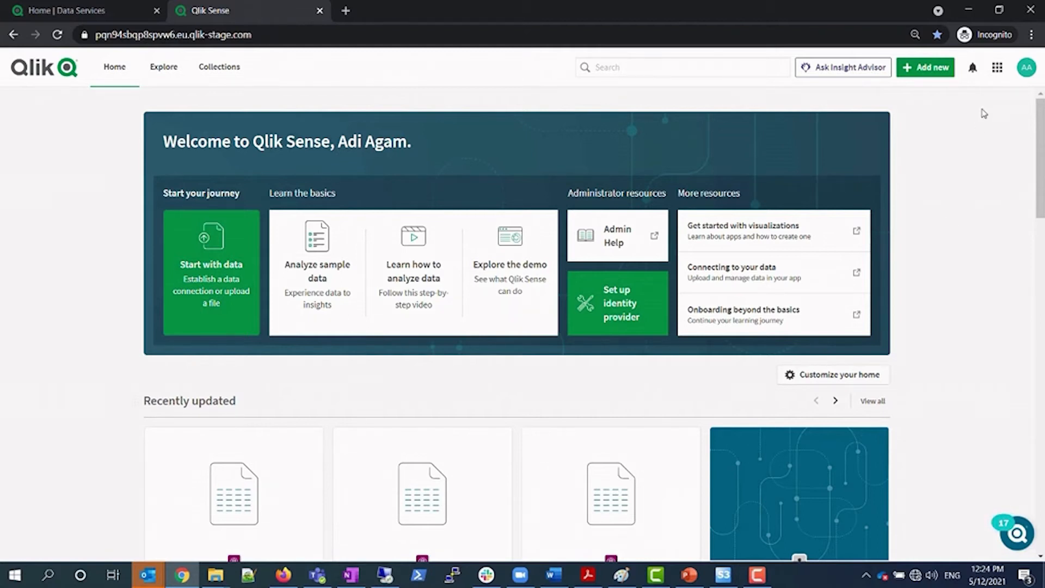
In Data Services, open Manage data assets filtered to the Personal space and view its data resources
{"action": "left_click", "coordinate": [996, 73]}
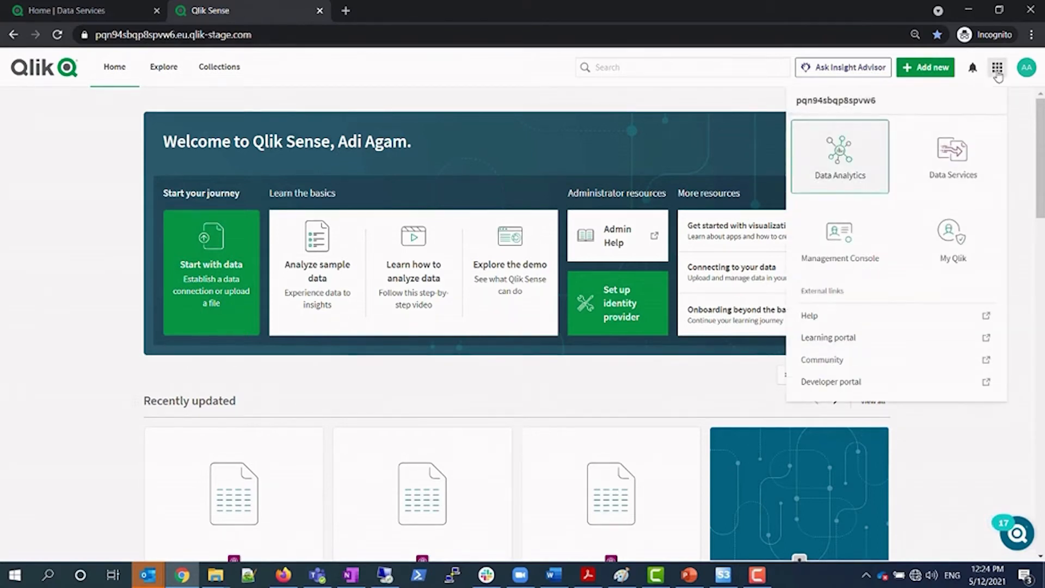
{"action": "left_click", "coordinate": [955, 167]}
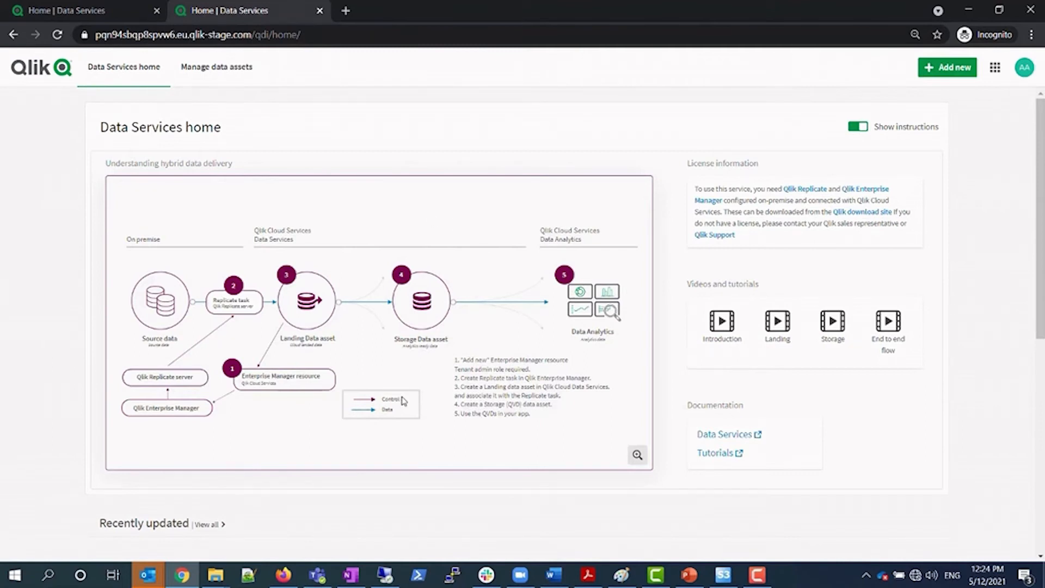
{"action": "left_click", "coordinate": [217, 68]}
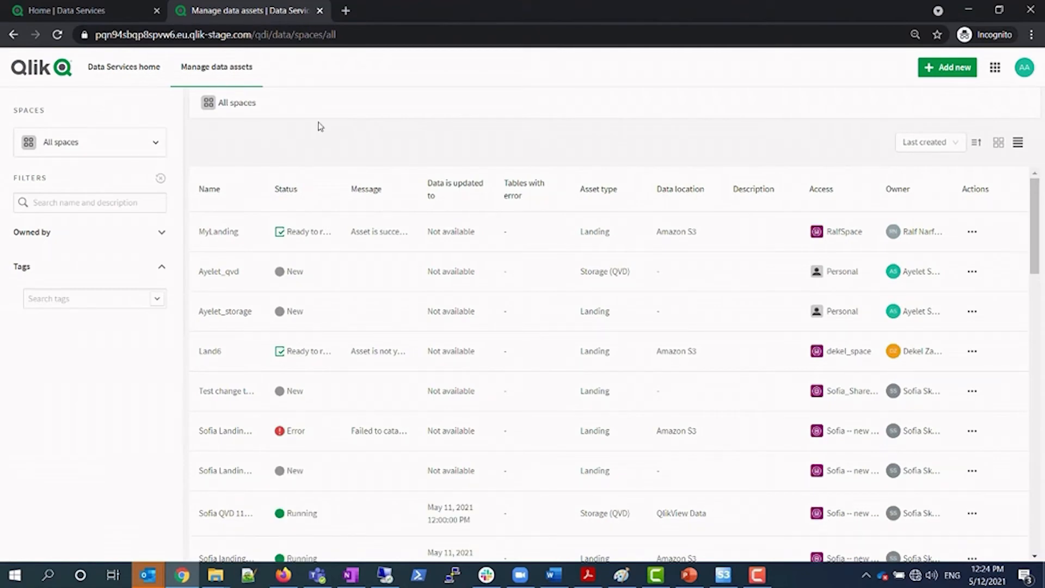
{"action": "left_click", "coordinate": [120, 142]}
{"action": "left_click", "coordinate": [112, 141]}
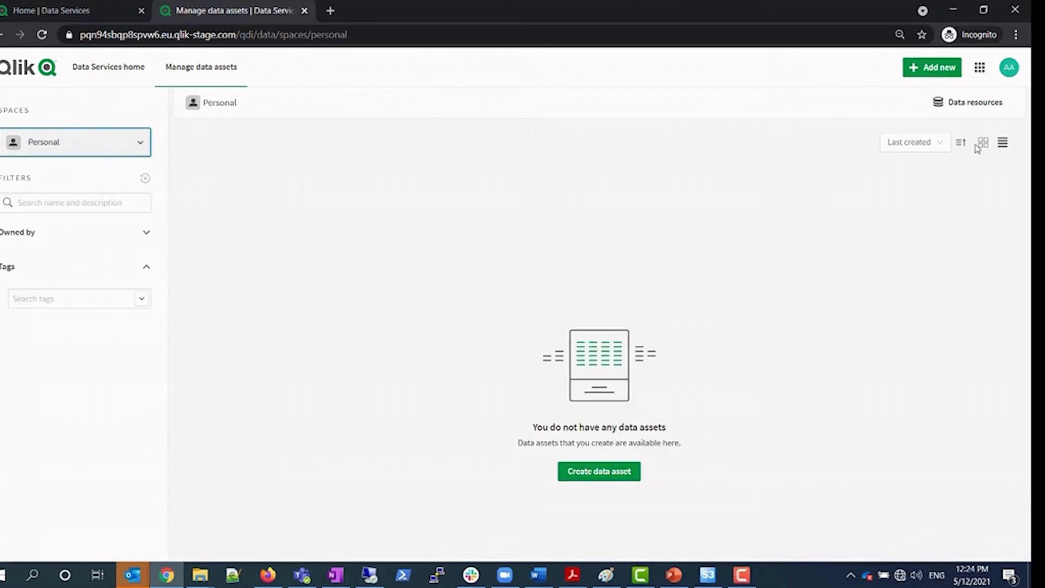
{"action": "left_click", "coordinate": [960, 109]}
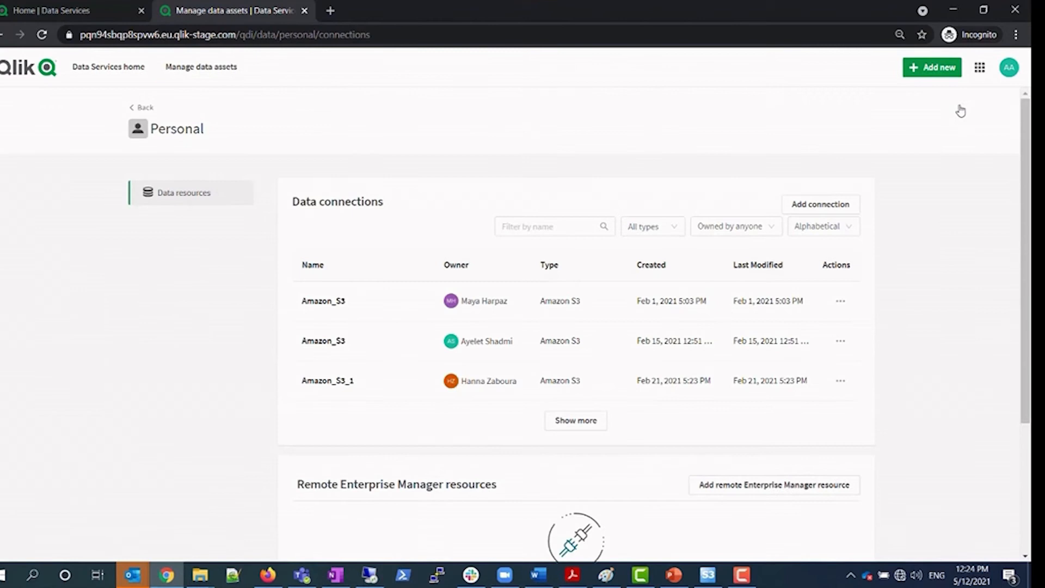
{"action": "scroll", "coordinate": [898, 207], "scroll_direction": "down", "scroll_amount": 3}
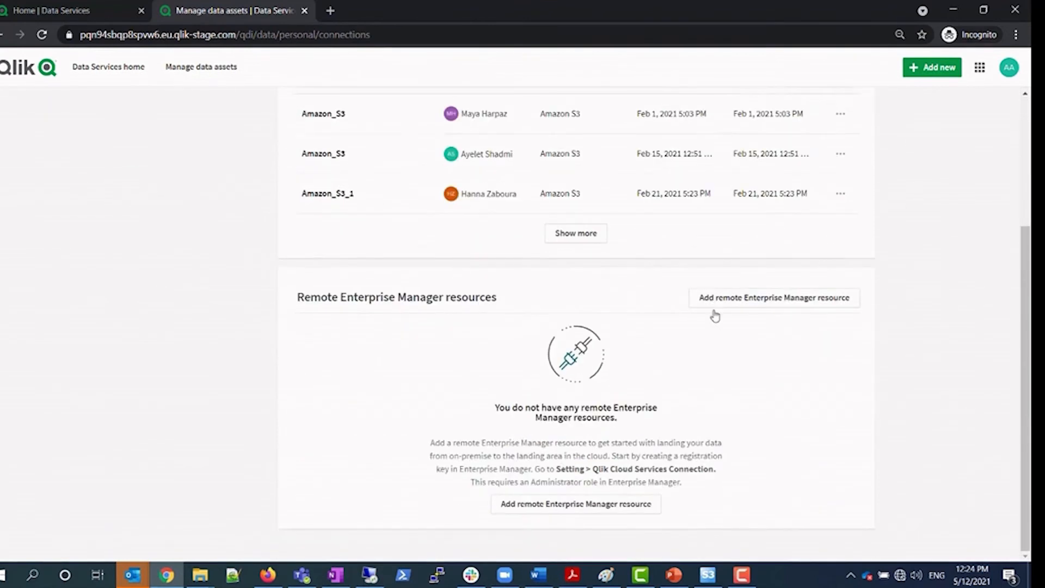
Add remote Enterprise Manager resource 'Data services enterprise manager demo' using the pasted registration key
{"action": "left_click", "coordinate": [783, 308]}
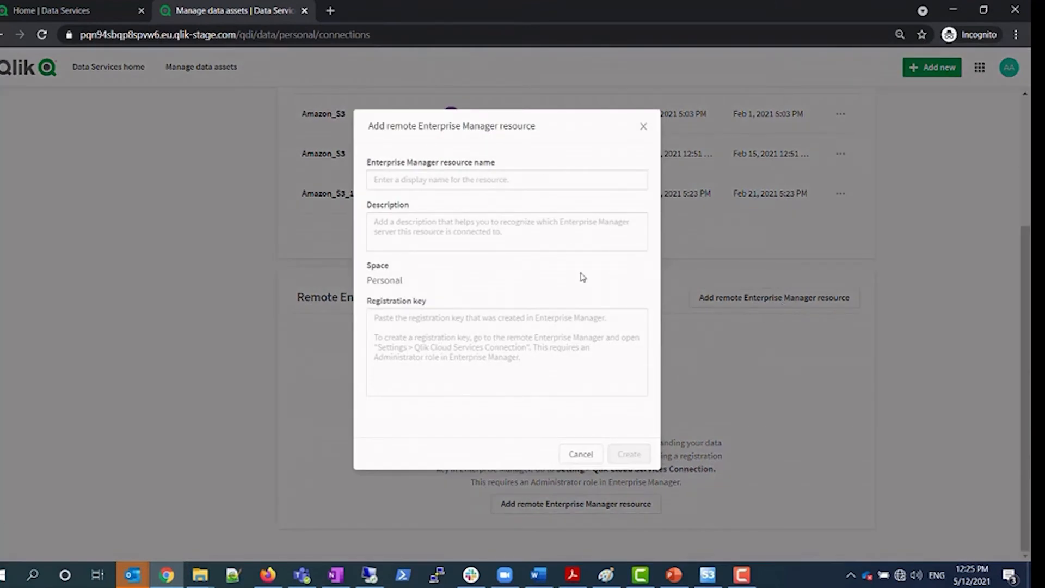
{"action": "left_click", "coordinate": [471, 178]}
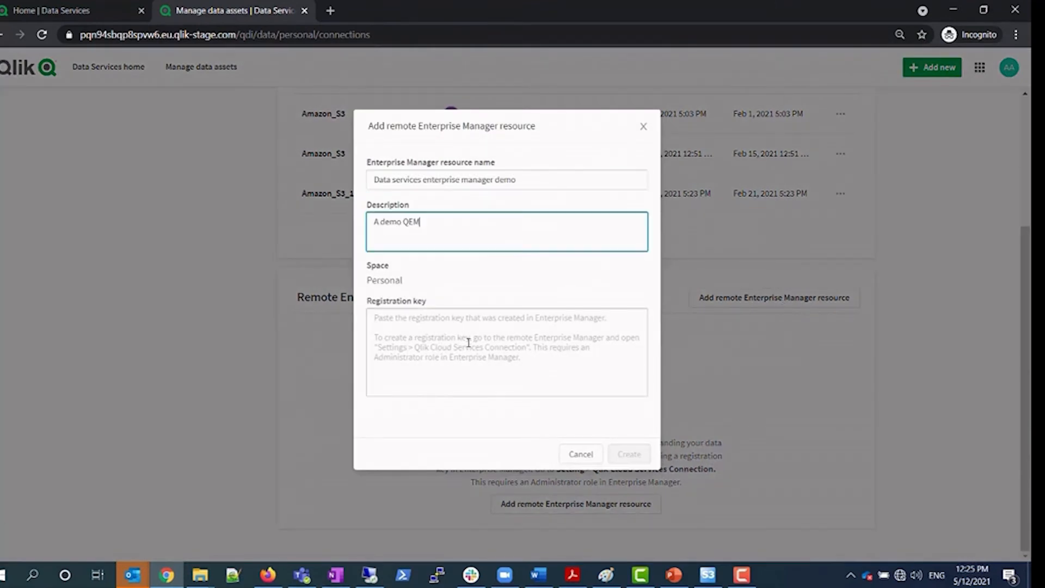
{"action": "left_click", "coordinate": [468, 341]}
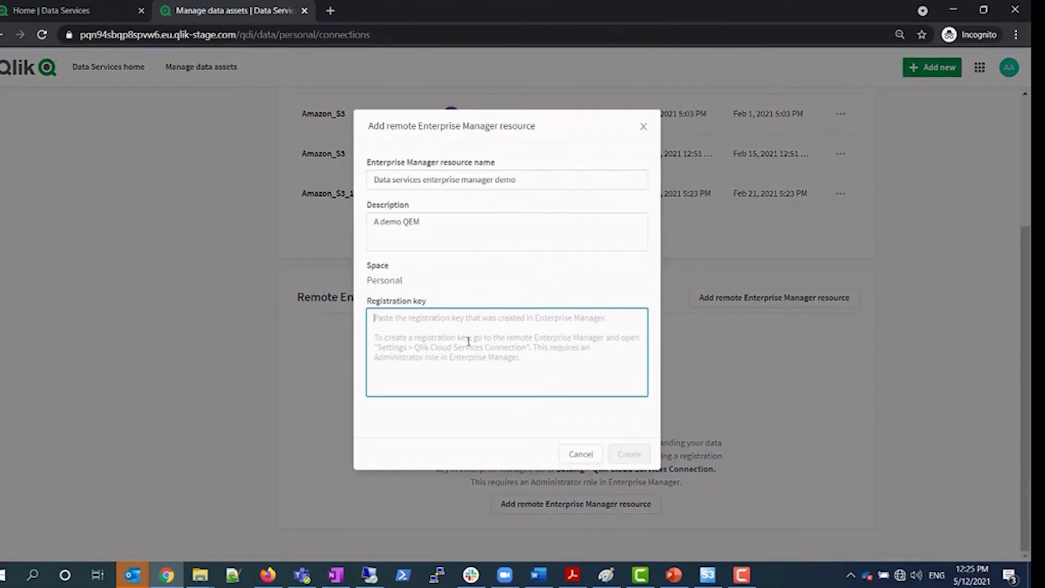
{"action": "key", "text": "ctrl+v"}
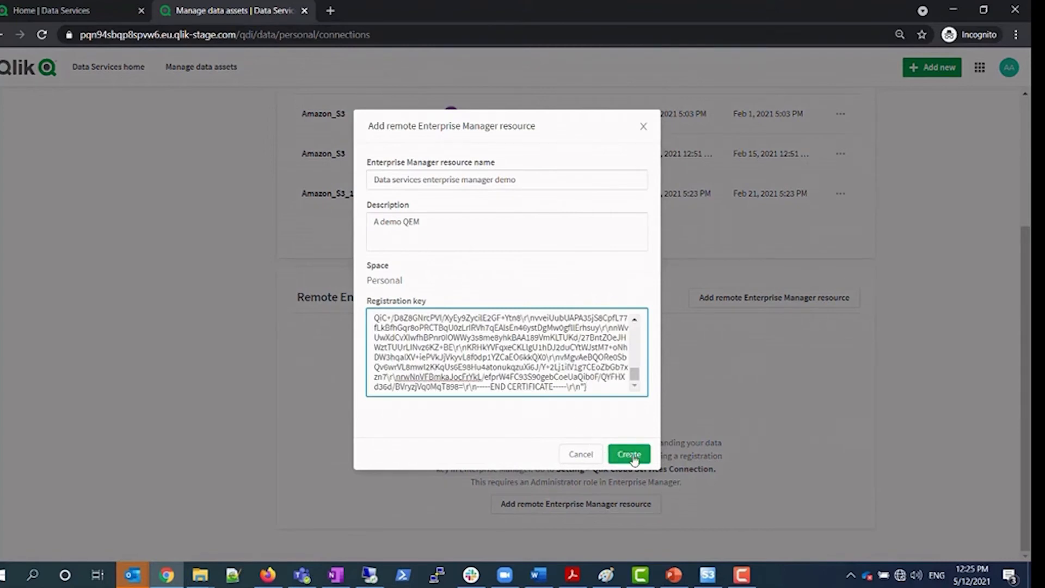
{"action": "left_click", "coordinate": [631, 456]}
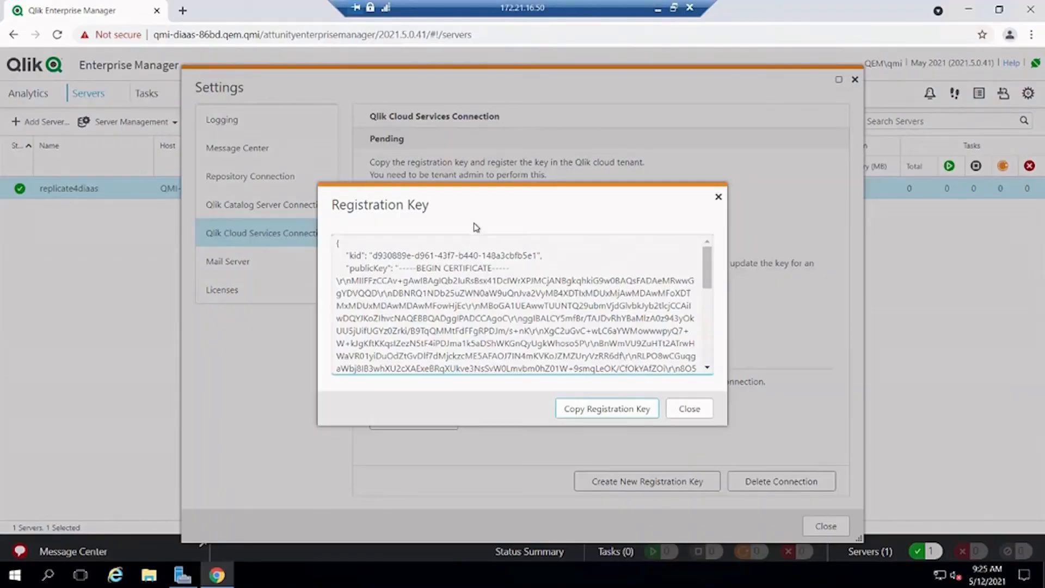
Close the registration key window and connect Enterprise Manager to the Qlik cloud tenant
{"action": "left_click", "coordinate": [704, 416]}
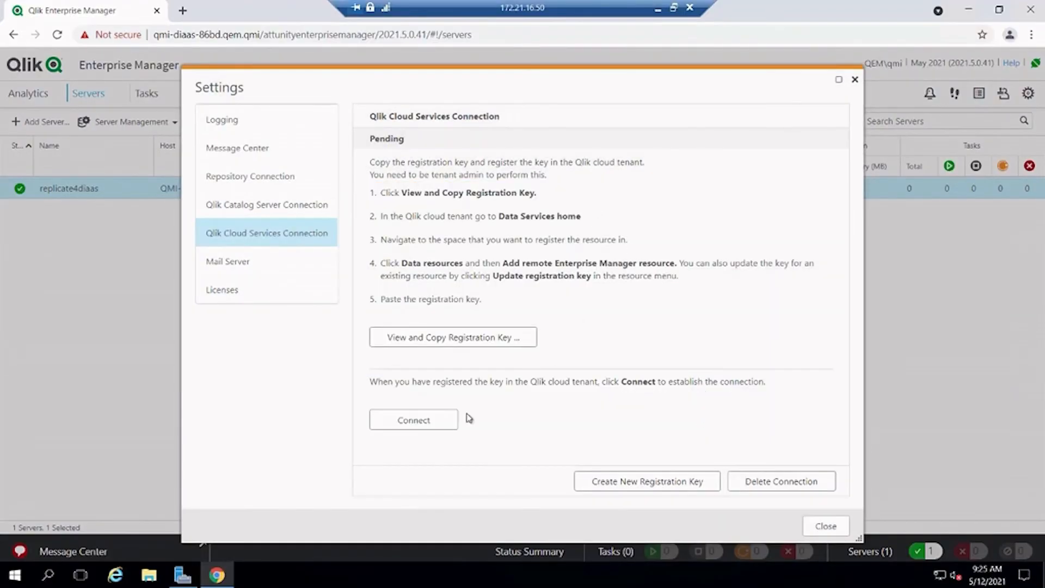
{"action": "left_click", "coordinate": [424, 427]}
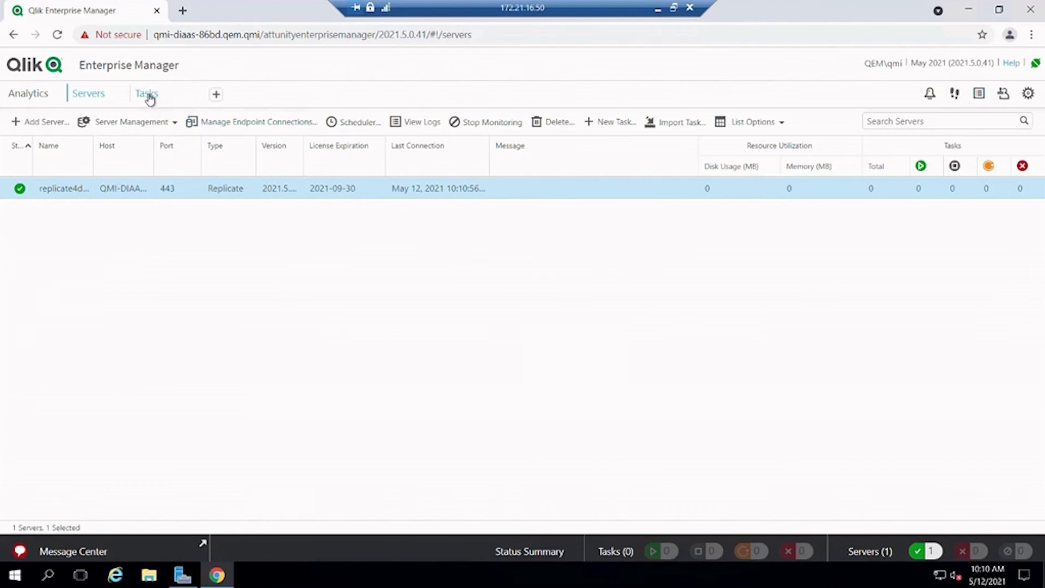
Create a Qlik Cloud Landing task 'MySQL to data services' on server replicate4diaas
{"action": "left_click", "coordinate": [148, 95]}
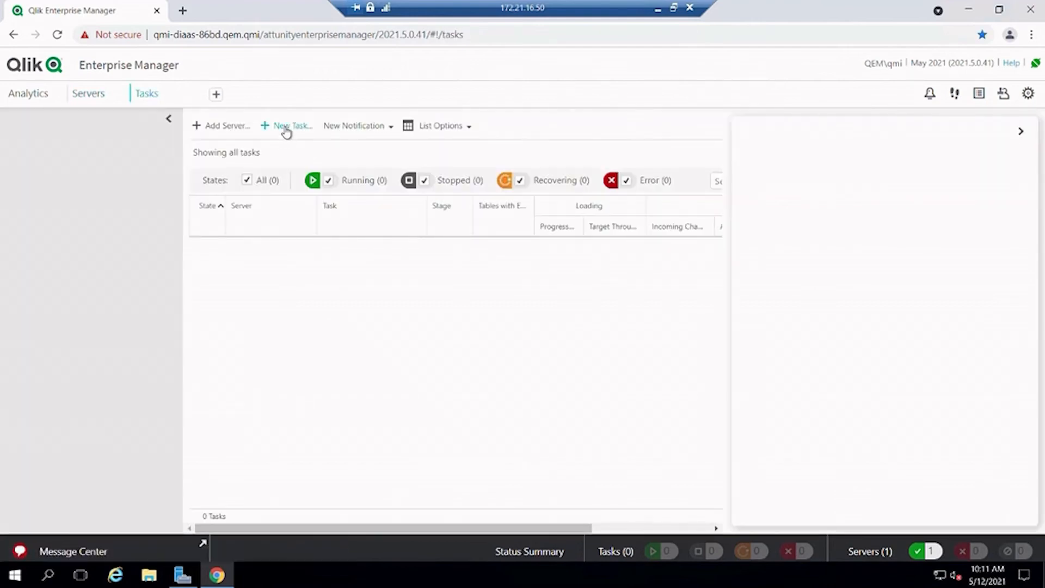
{"action": "left_click", "coordinate": [285, 129]}
{"action": "left_click", "coordinate": [477, 128]}
{"action": "left_click", "coordinate": [482, 158]}
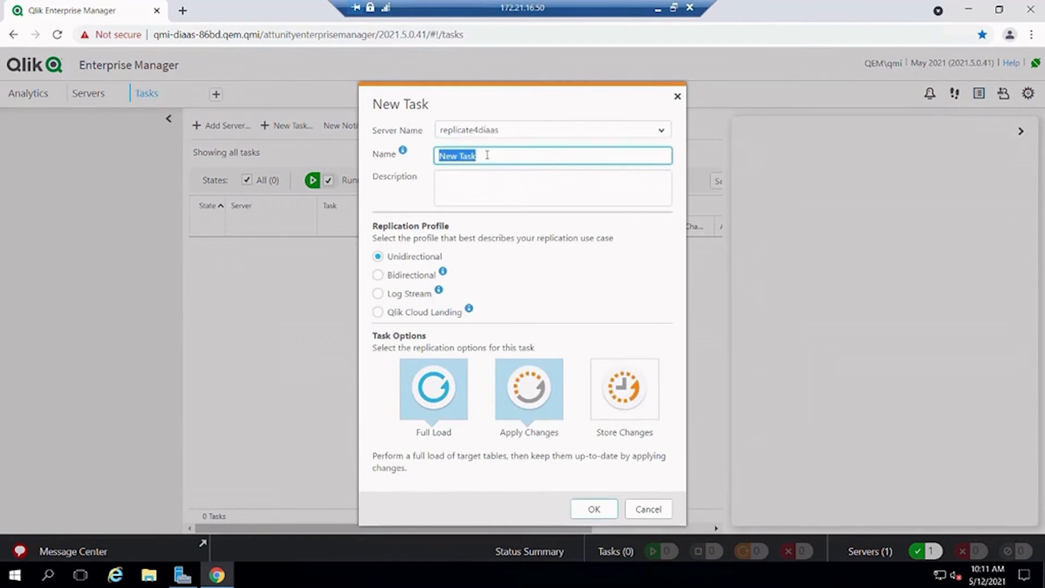
{"action": "type", "text": "MySQL to data services"}
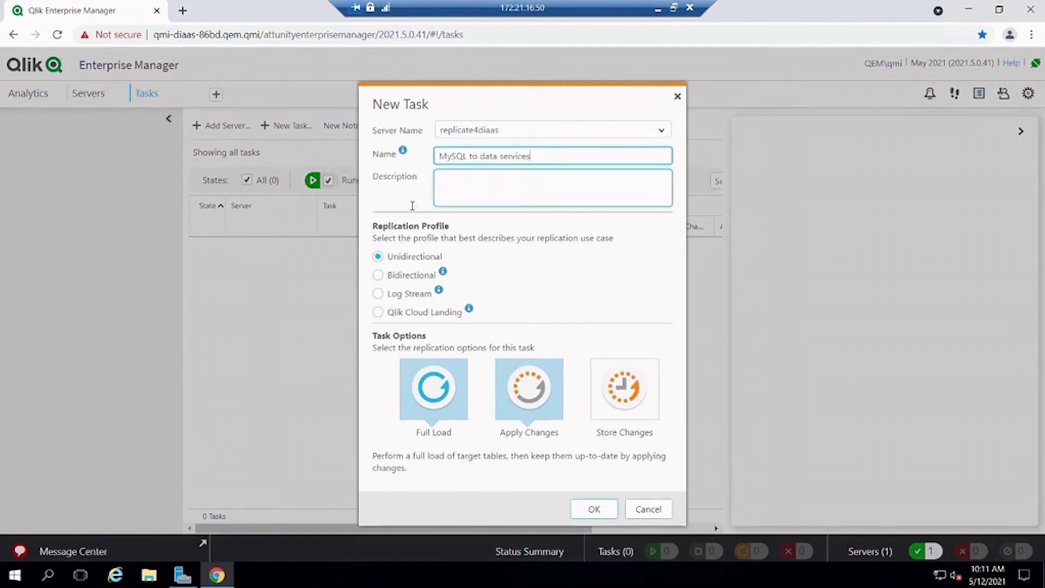
{"action": "left_click", "coordinate": [377, 313]}
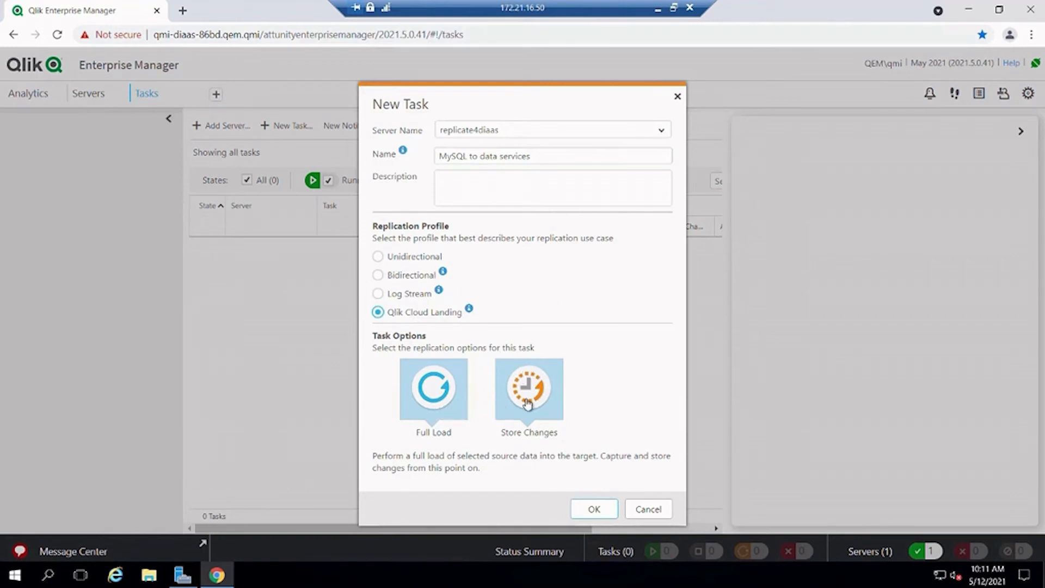
{"action": "left_click", "coordinate": [593, 508]}
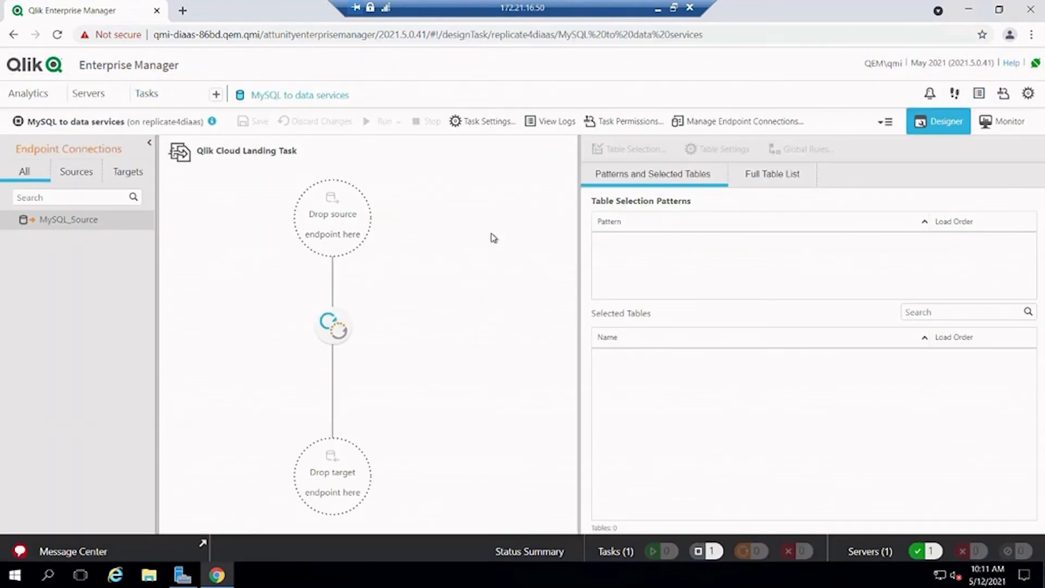
Add MySQL_Source as the source and start a Qlik Cloud Landing target endpoint 'Data services demo s3'
{"action": "left_click", "coordinate": [144, 220]}
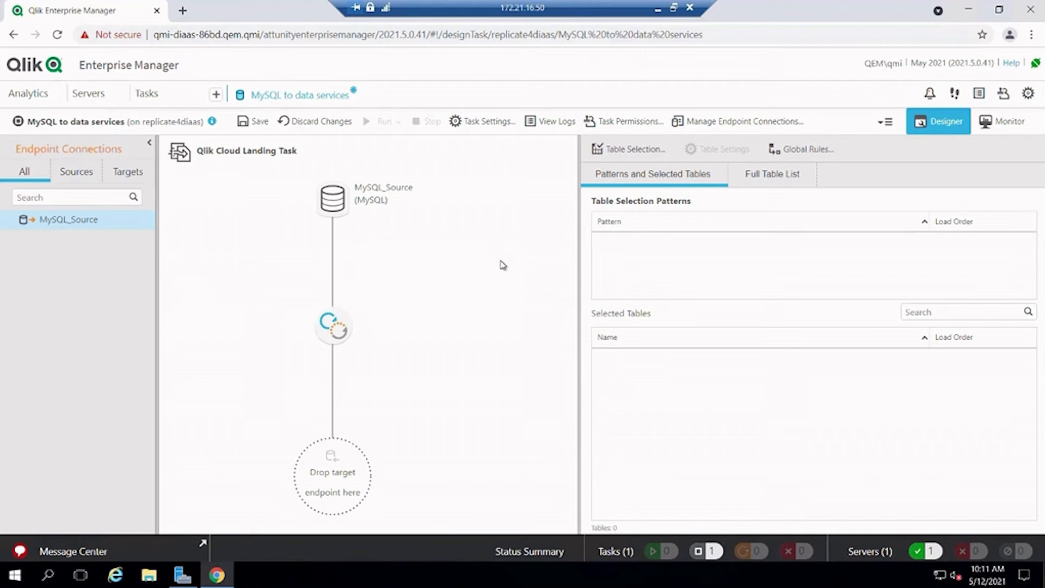
{"action": "left_click", "coordinate": [740, 126]}
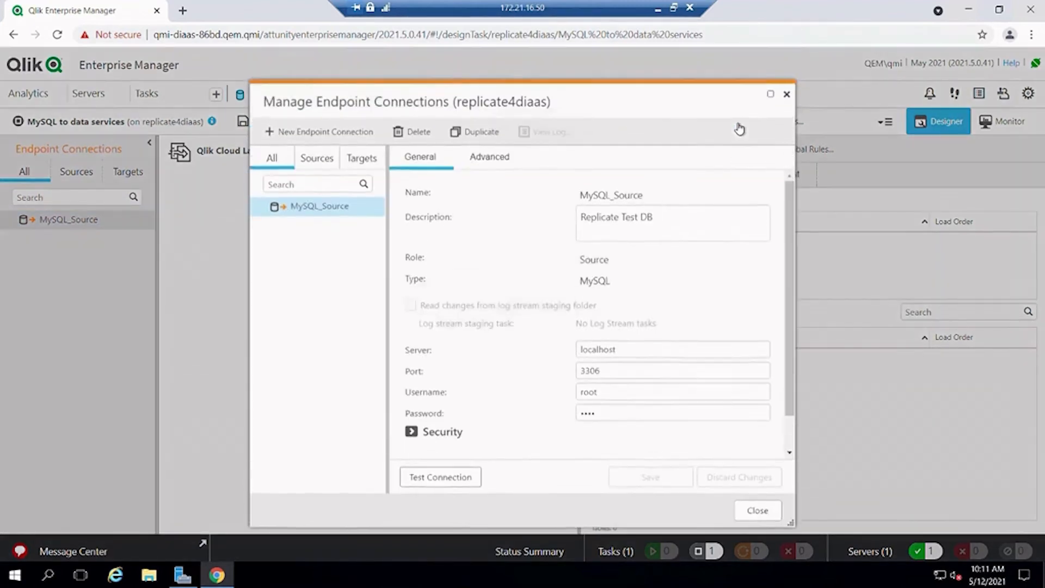
{"action": "left_click", "coordinate": [333, 136]}
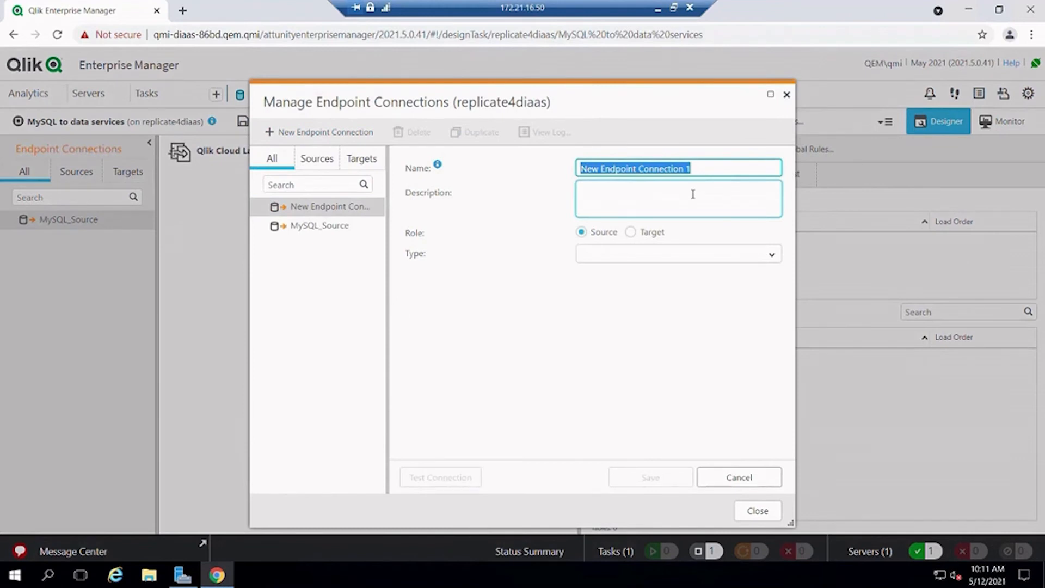
{"action": "type", "text": "Data services demo s3"}
{"action": "left_click", "coordinate": [630, 232]}
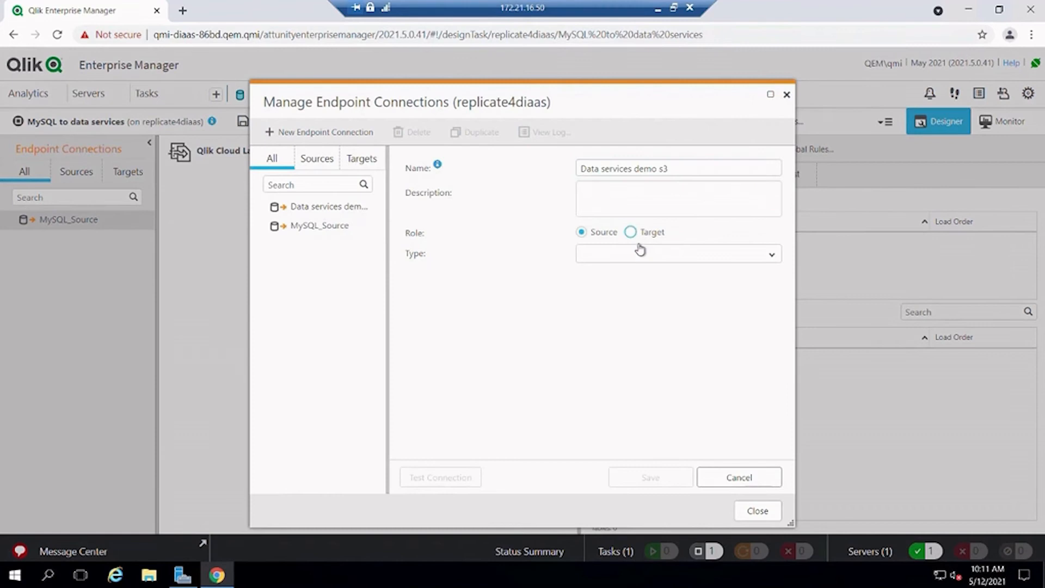
{"action": "left_click", "coordinate": [642, 253]}
{"action": "type", "text": "q"}
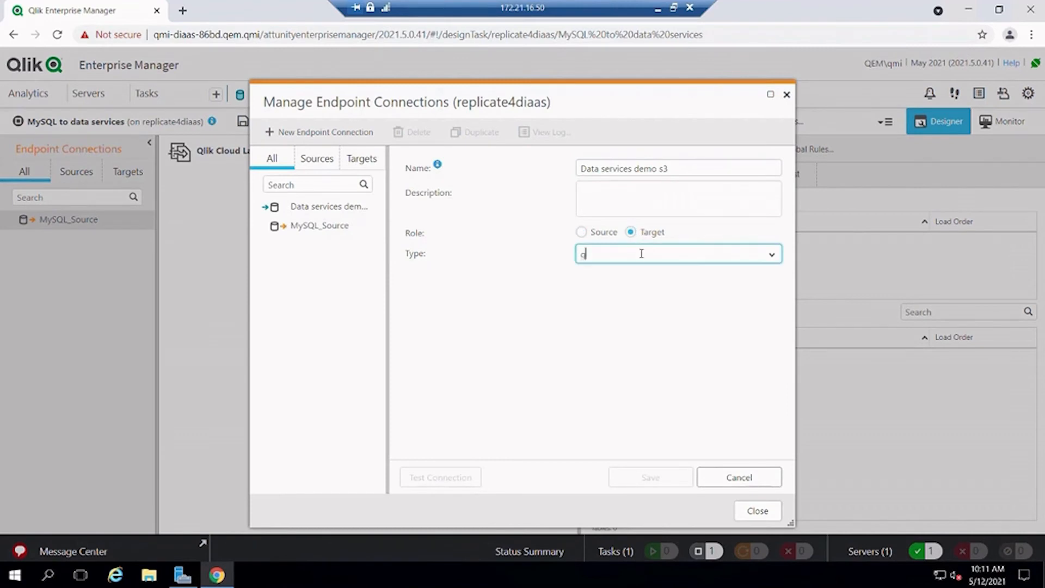
{"action": "type", "text": "lik"}
{"action": "left_click", "coordinate": [635, 268]}
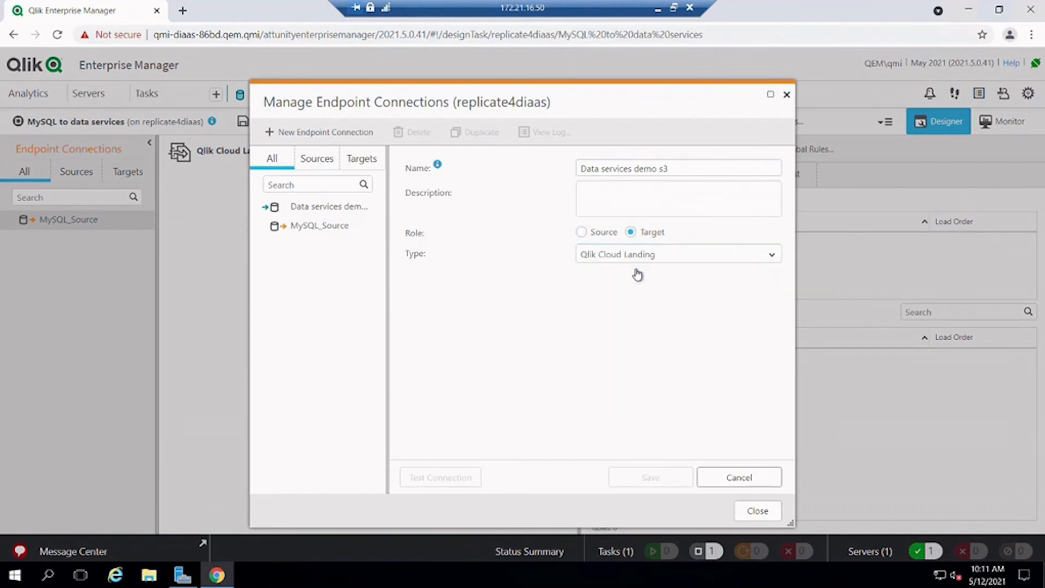
Enter the S3 secret key, access key and bucket adi-data-services, then test the connection
{"action": "left_click", "coordinate": [611, 399]}
{"action": "key", "text": "ctrl+v"}
{"action": "left_click", "coordinate": [621, 378]}
{"action": "key", "text": "ctrl+v"}
{"action": "left_click", "coordinate": [614, 336]}
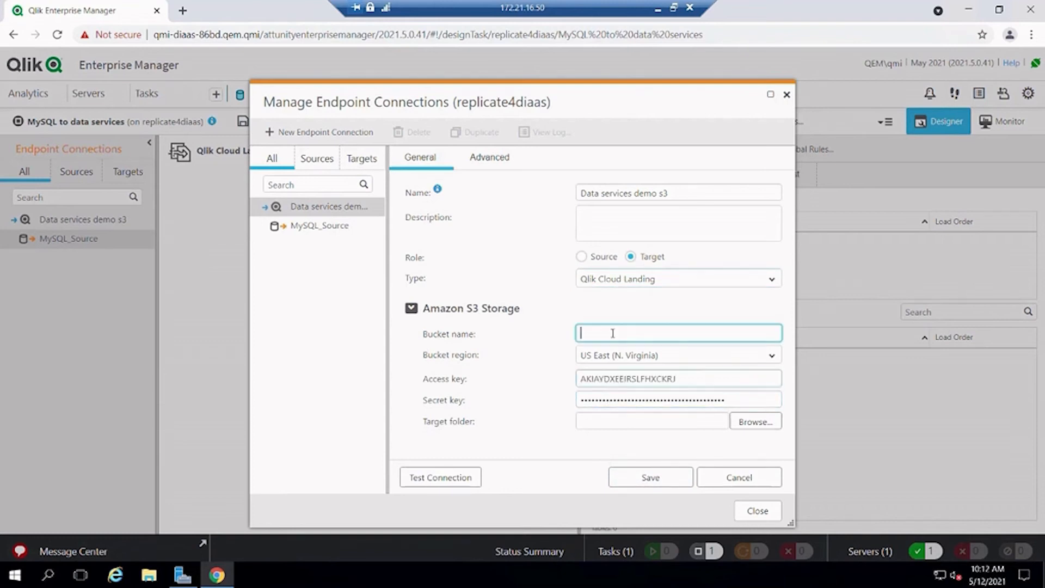
{"action": "key", "text": "ctrl+v"}
{"action": "left_click", "coordinate": [615, 422]}
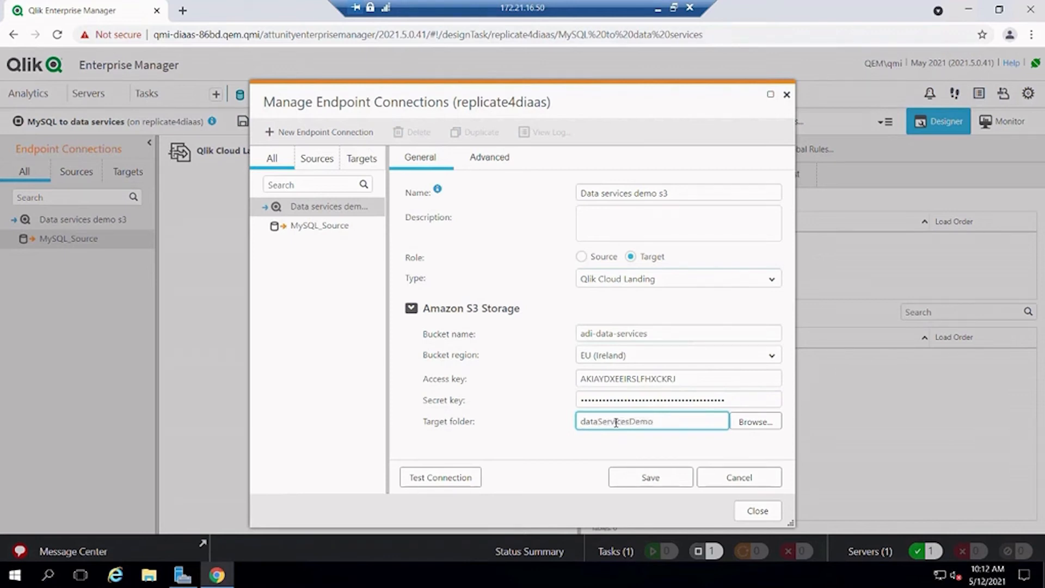
{"action": "left_click", "coordinate": [441, 477]}
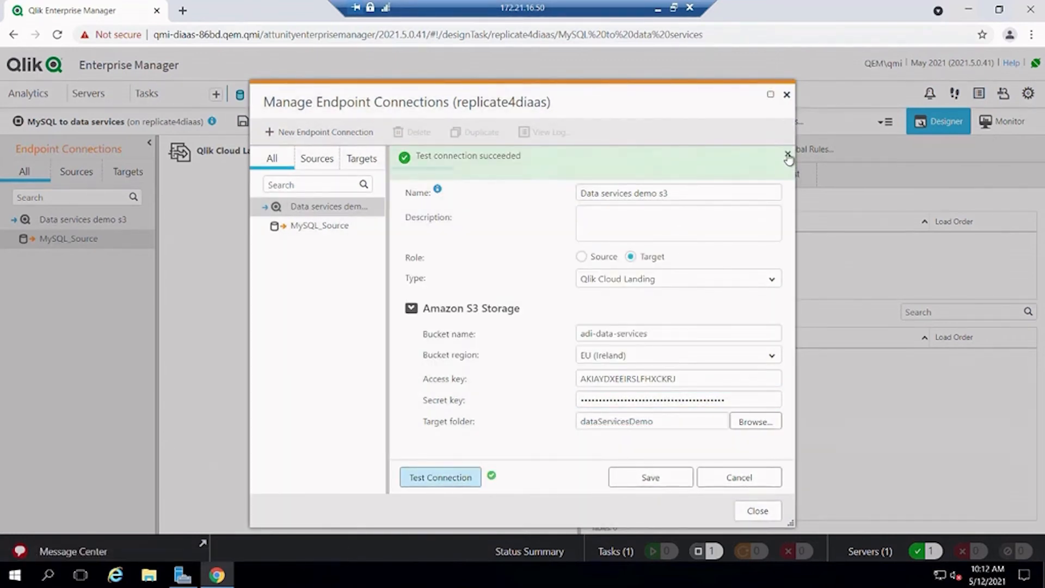
{"action": "left_click", "coordinate": [787, 154]}
Save the endpoint, assign Data services demo s3 as the task's target, and save the task
{"action": "left_click", "coordinate": [650, 477]}
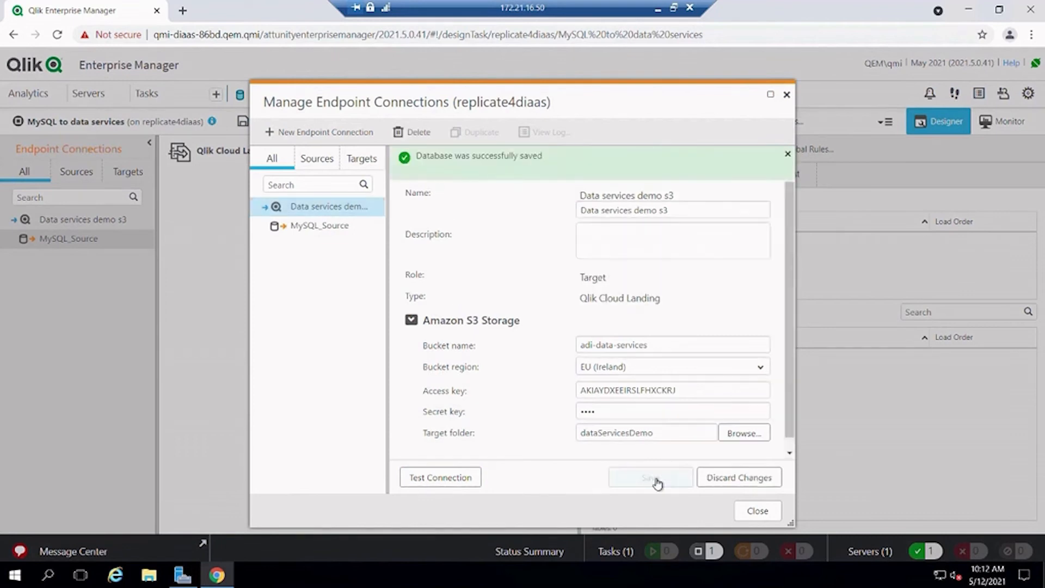
{"action": "left_click", "coordinate": [758, 512]}
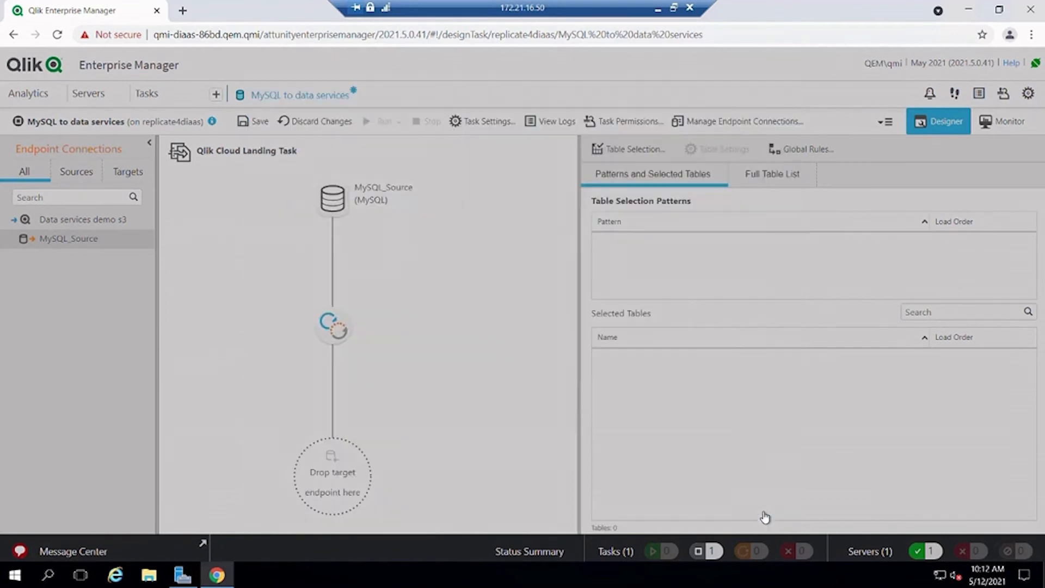
{"action": "left_click_drag", "start_coordinate": [103, 220], "coordinate": [327, 486]}
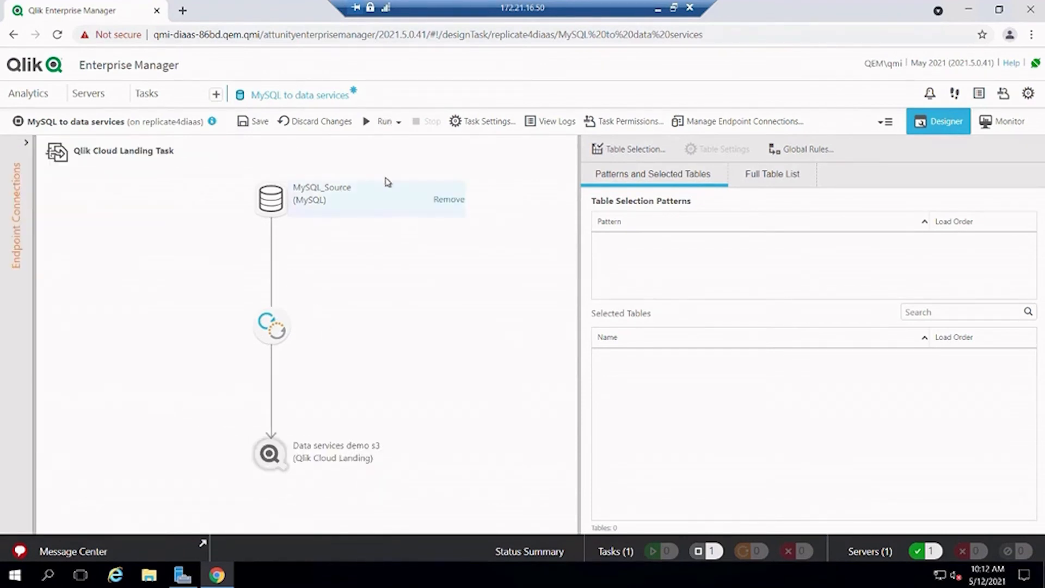
{"action": "left_click", "coordinate": [259, 123]}
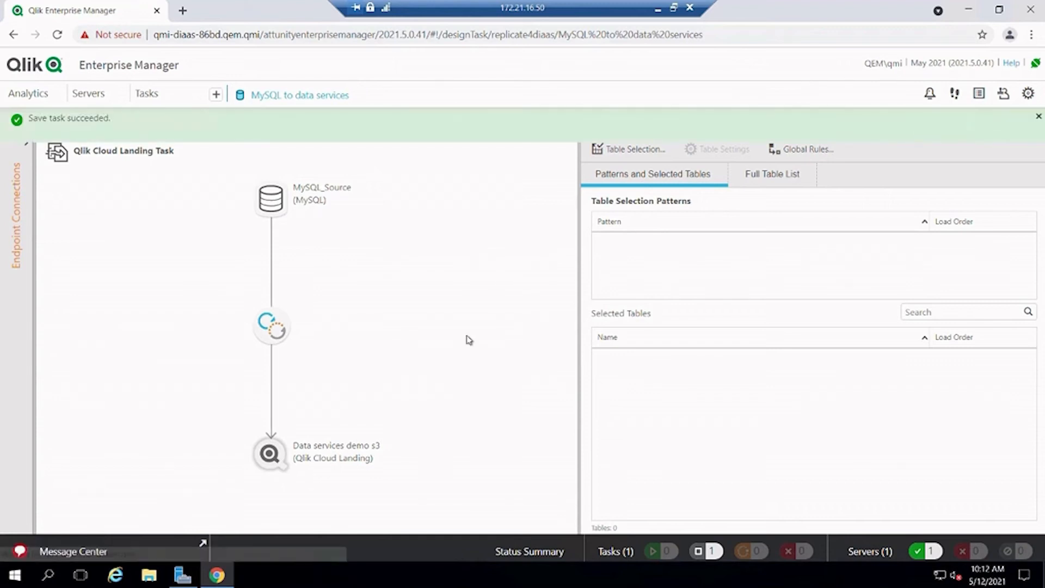
{"action": "left_click", "coordinate": [1038, 116]}
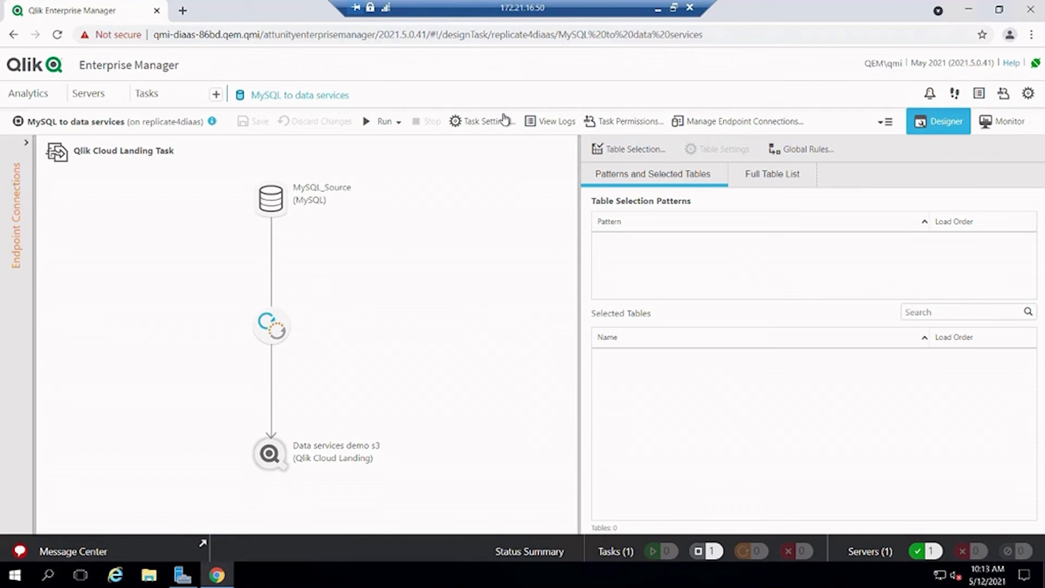
In Store Changes Settings, change the partition interval from 1 Hour to 1 Minute
{"action": "left_click", "coordinate": [482, 123]}
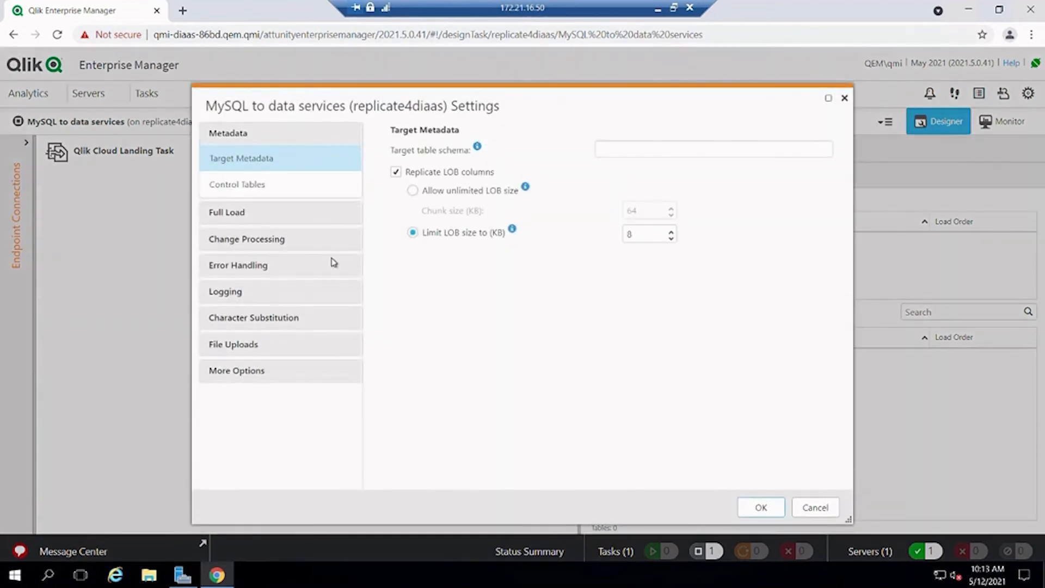
{"action": "left_click", "coordinate": [253, 245]}
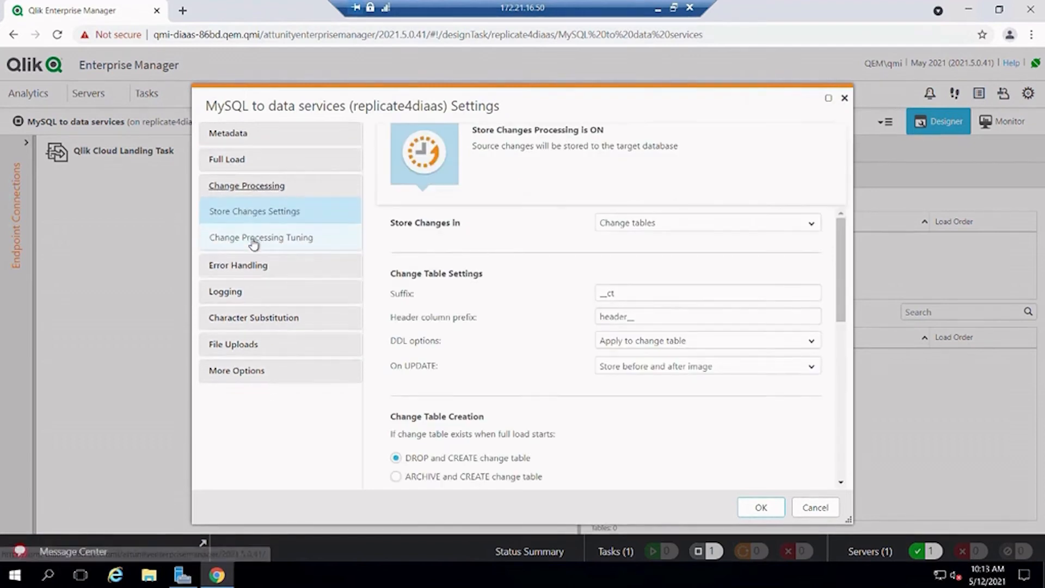
{"action": "scroll", "coordinate": [528, 355], "scroll_direction": "down", "scroll_amount": 2}
{"action": "scroll", "coordinate": [533, 356], "scroll_direction": "down", "scroll_amount": 2}
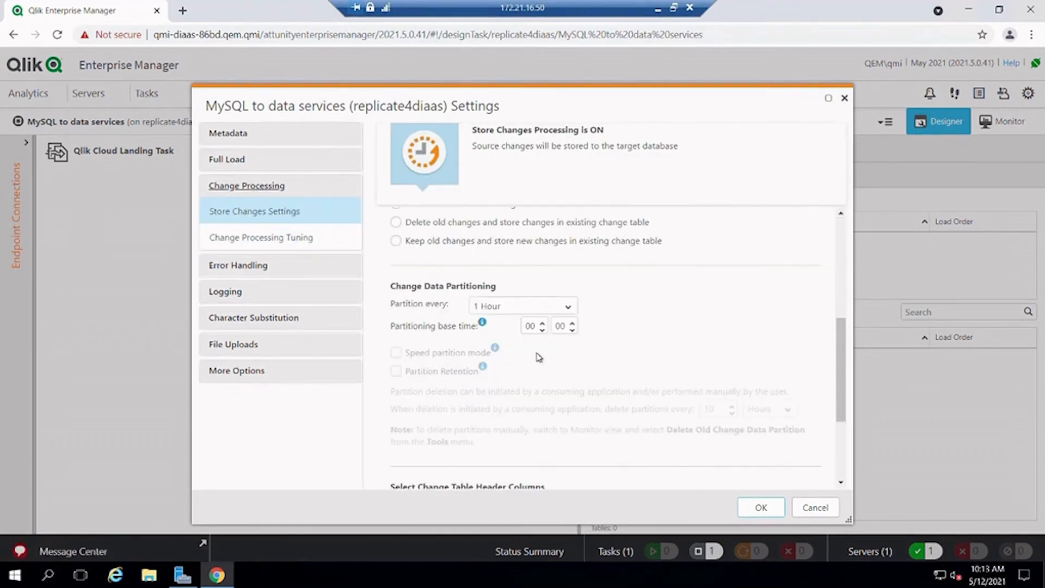
{"action": "scroll", "coordinate": [636, 317], "scroll_direction": "down", "scroll_amount": 1}
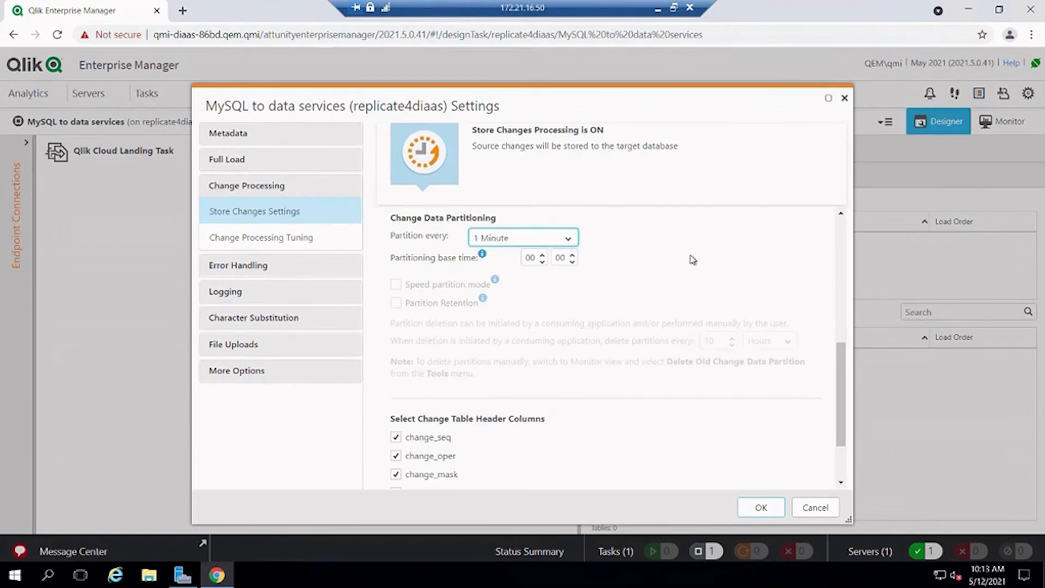
{"action": "left_click", "coordinate": [760, 509]}
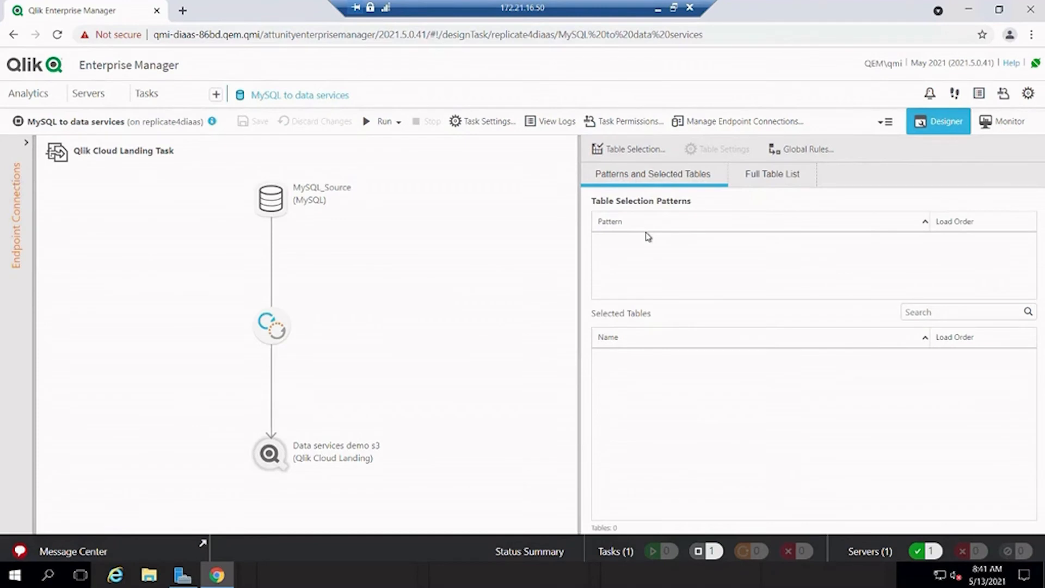
Add all 16 tables from the sakila schema to the task and save it
{"action": "left_click", "coordinate": [635, 155]}
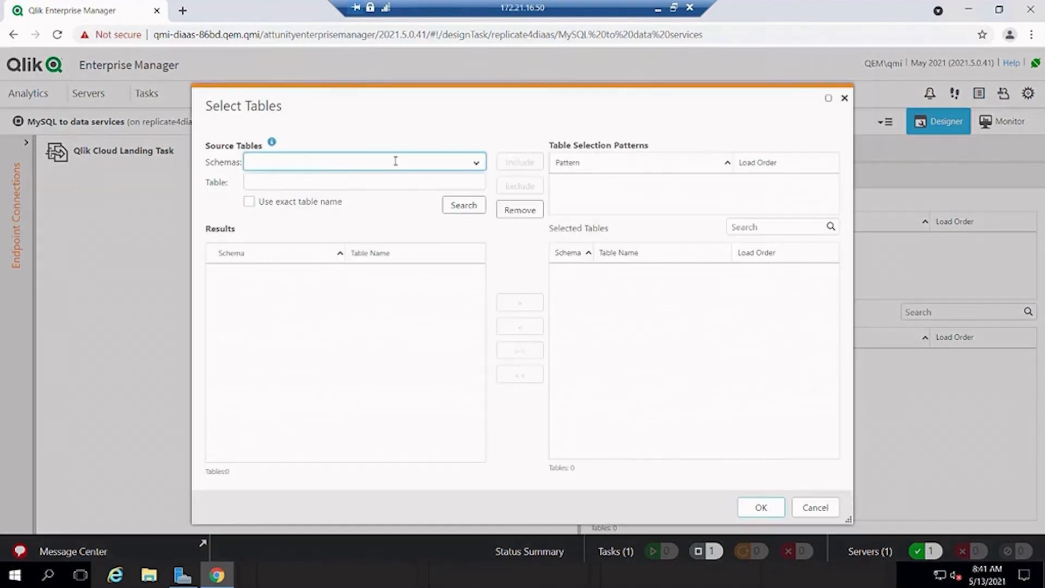
{"action": "left_click", "coordinate": [529, 354]}
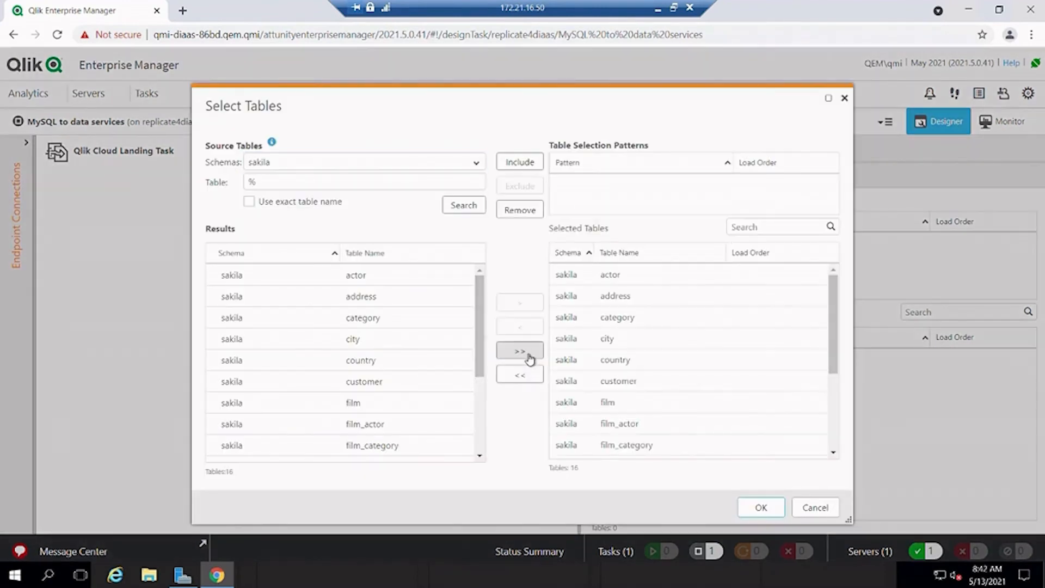
{"action": "scroll", "coordinate": [726, 394], "scroll_direction": "down", "scroll_amount": 1}
{"action": "scroll", "coordinate": [726, 394], "scroll_direction": "down", "scroll_amount": 2}
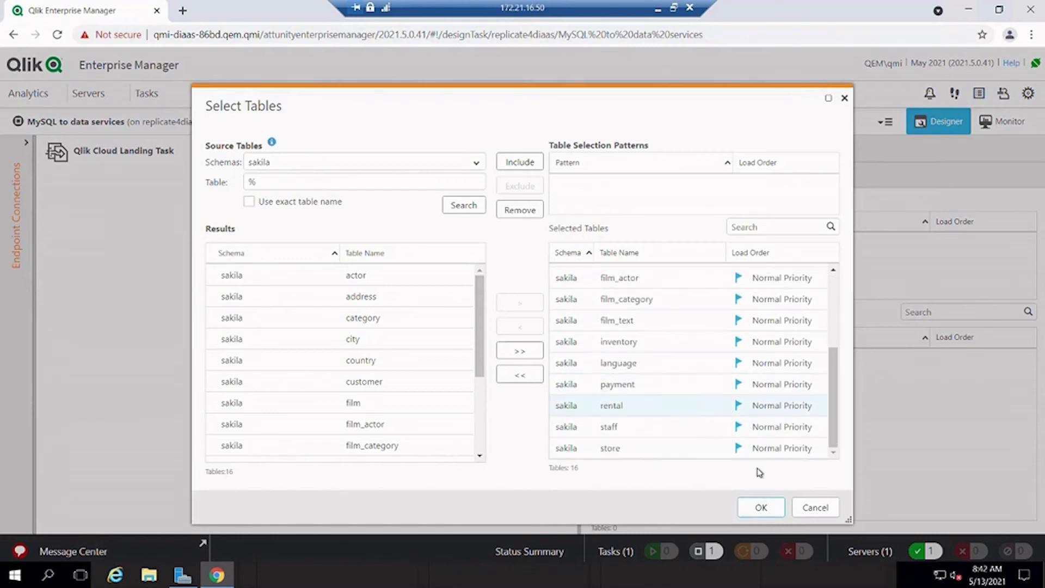
{"action": "left_click", "coordinate": [761, 506]}
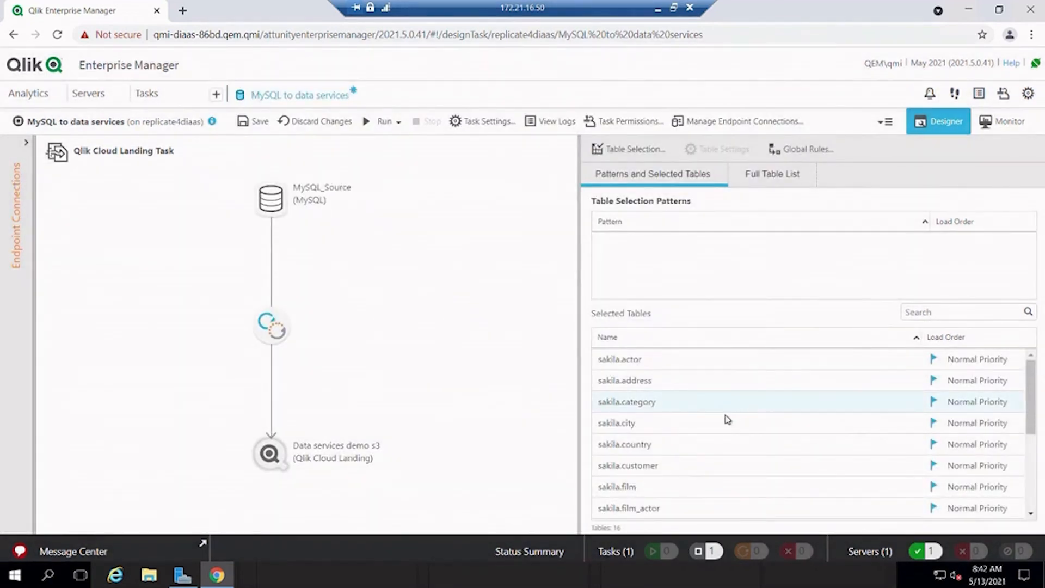
{"action": "left_click", "coordinate": [259, 124]}
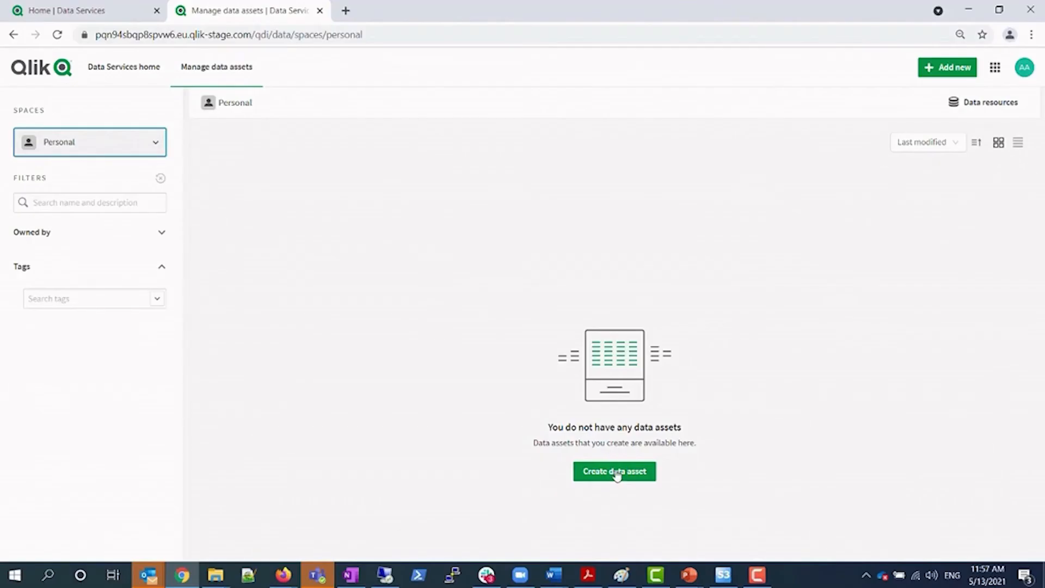
Create a new landing data asset named 'Data services demo'
{"action": "left_click", "coordinate": [949, 66]}
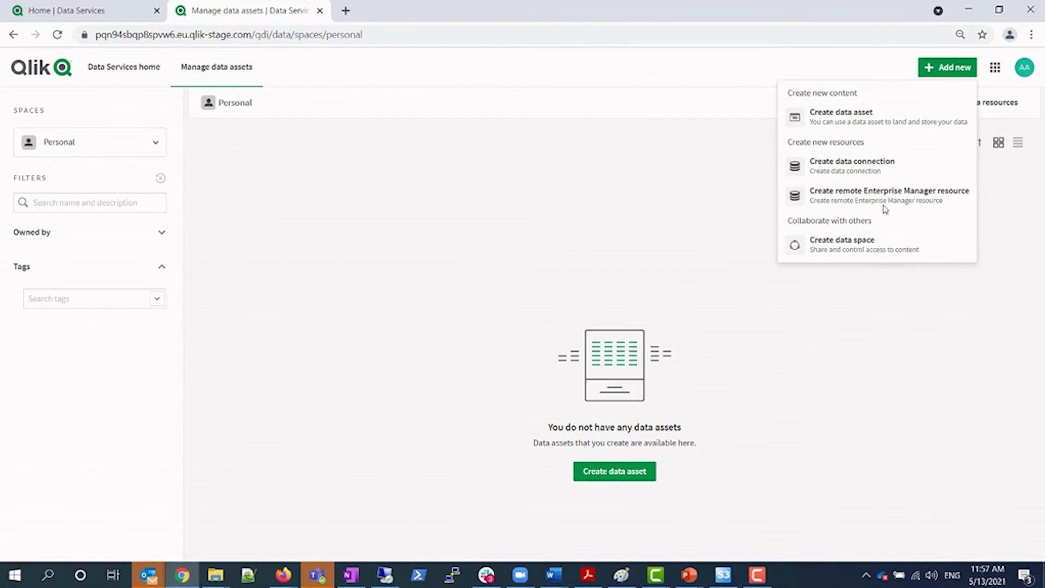
{"action": "left_click", "coordinate": [865, 115]}
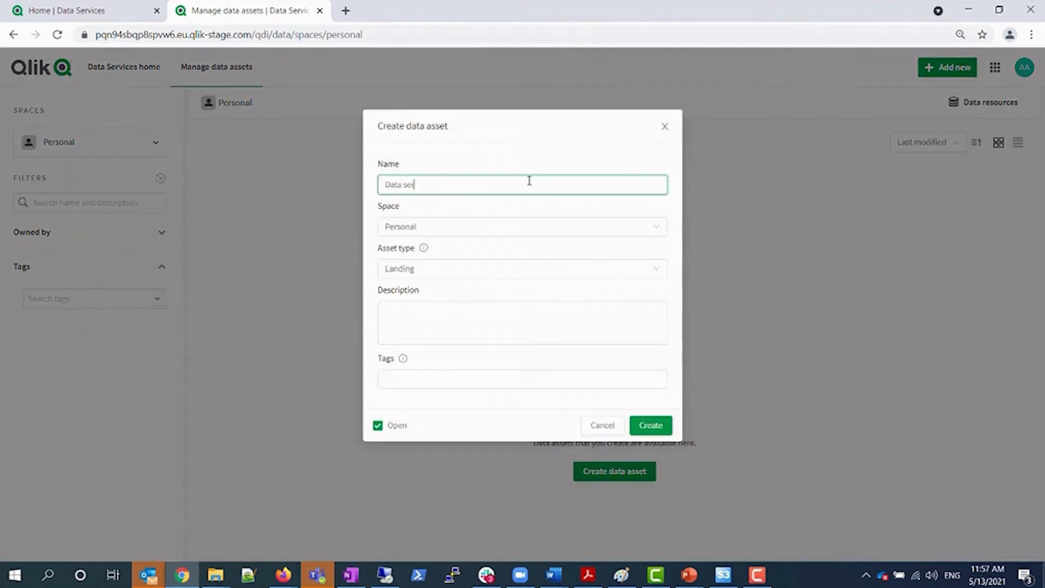
{"action": "type", "text": "Data services demo landing"}
{"action": "left_click", "coordinate": [651, 426]}
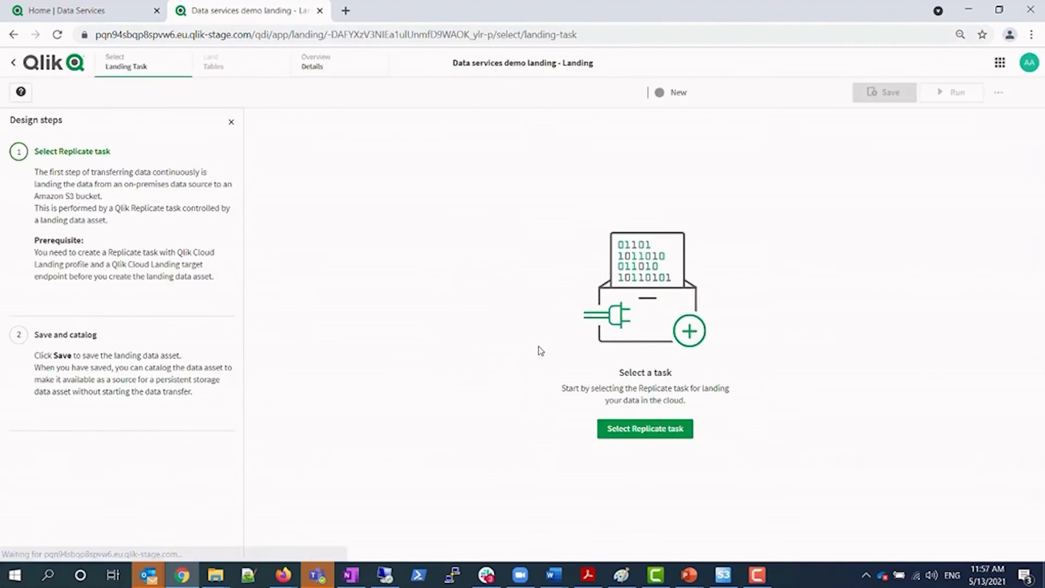
Select task 'MySQL to data services' on replicate4diaas via the Data services enterprise manager demo resource
{"action": "left_click", "coordinate": [647, 435]}
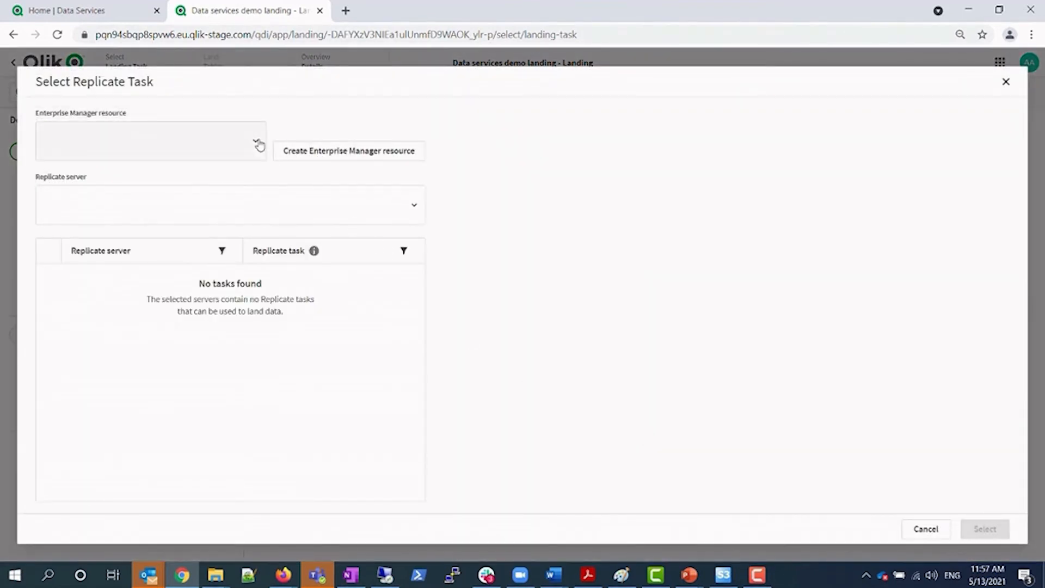
{"action": "left_click", "coordinate": [259, 145]}
{"action": "scroll", "coordinate": [233, 247], "scroll_direction": "down", "scroll_amount": 10}
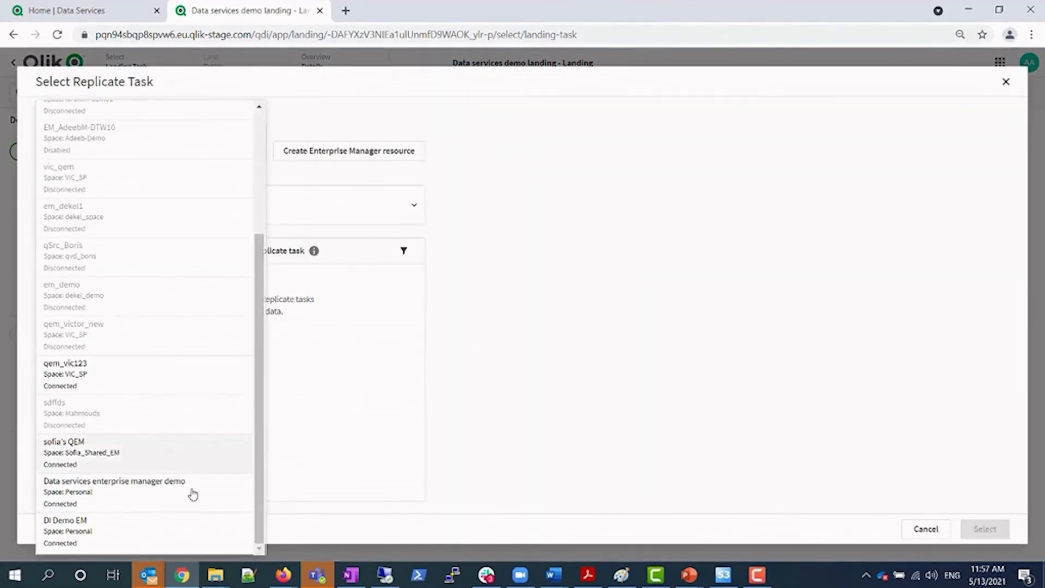
{"action": "left_click", "coordinate": [189, 493]}
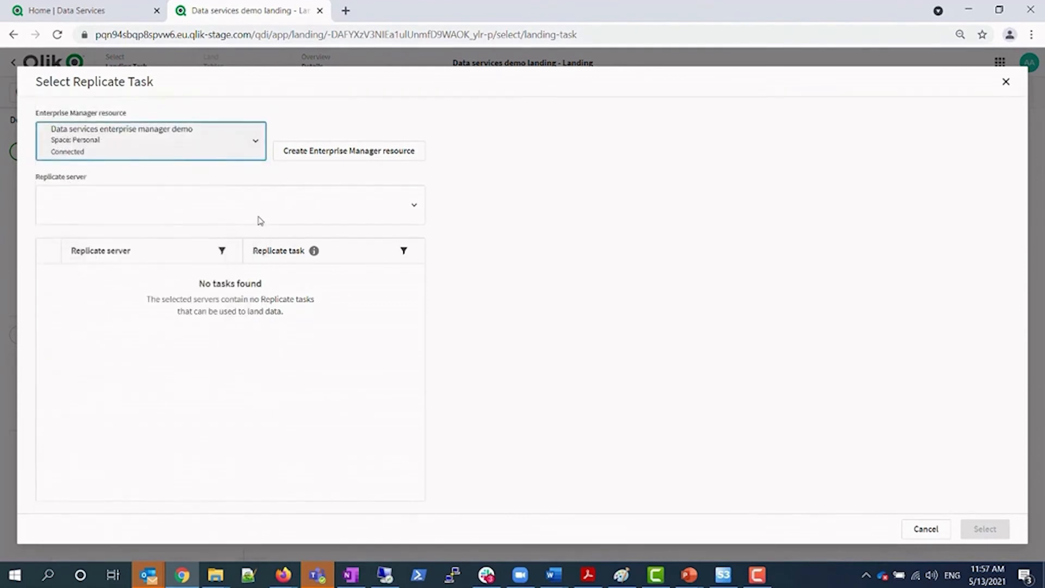
{"action": "left_click", "coordinate": [416, 209]}
{"action": "left_click", "coordinate": [373, 301]}
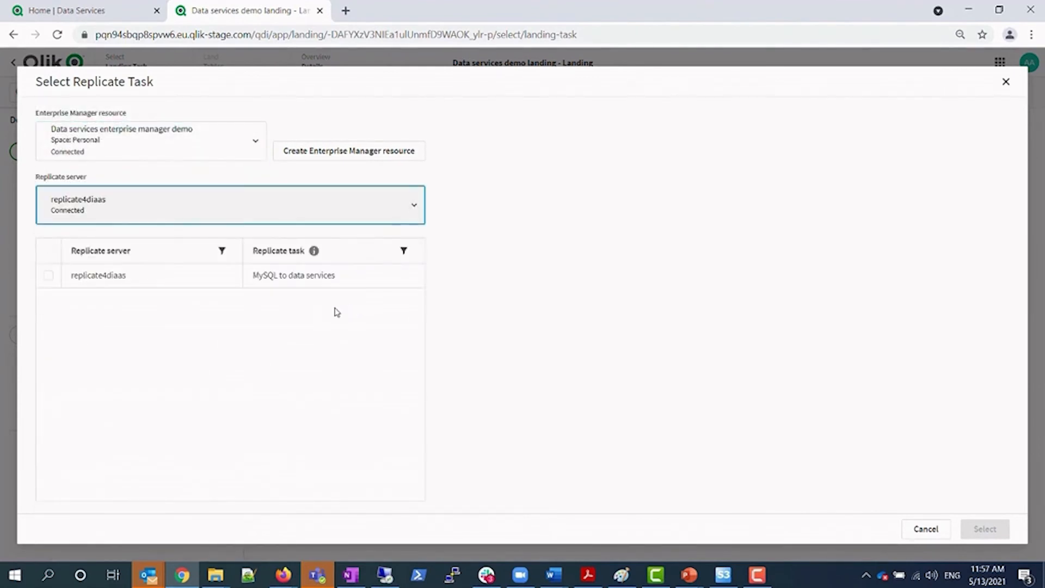
{"action": "left_click", "coordinate": [48, 274]}
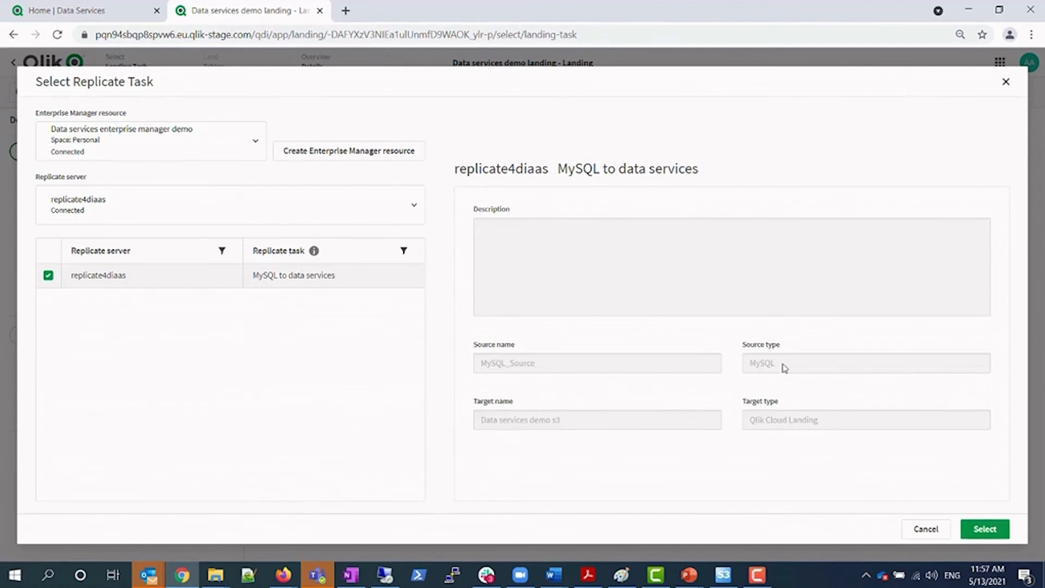
{"action": "left_click", "coordinate": [984, 528]}
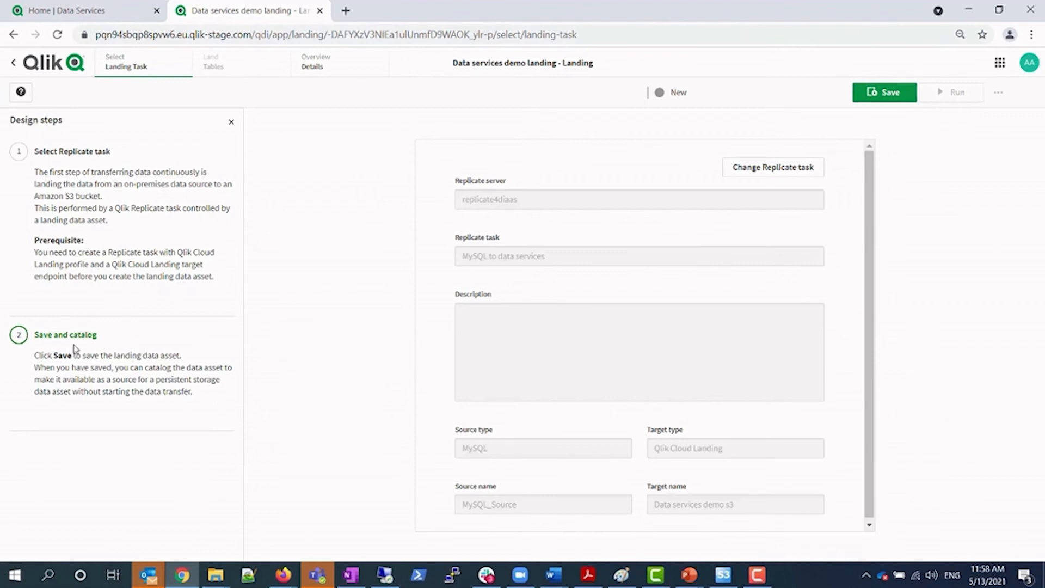
Save the landing data asset, catalog it immediately, and bring S3 Browser to the front
{"action": "left_click", "coordinate": [891, 93]}
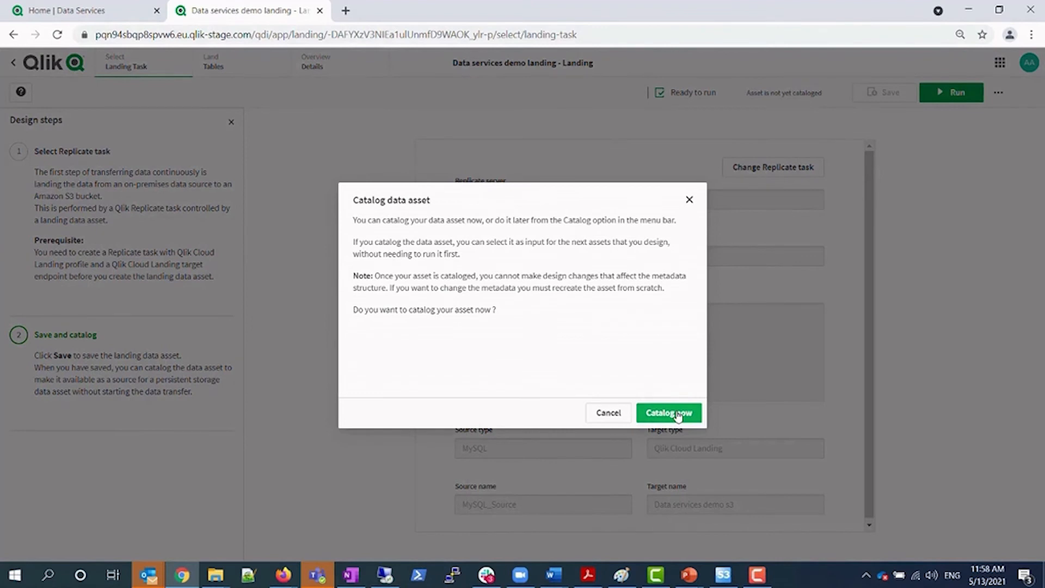
{"action": "left_click", "coordinate": [677, 416]}
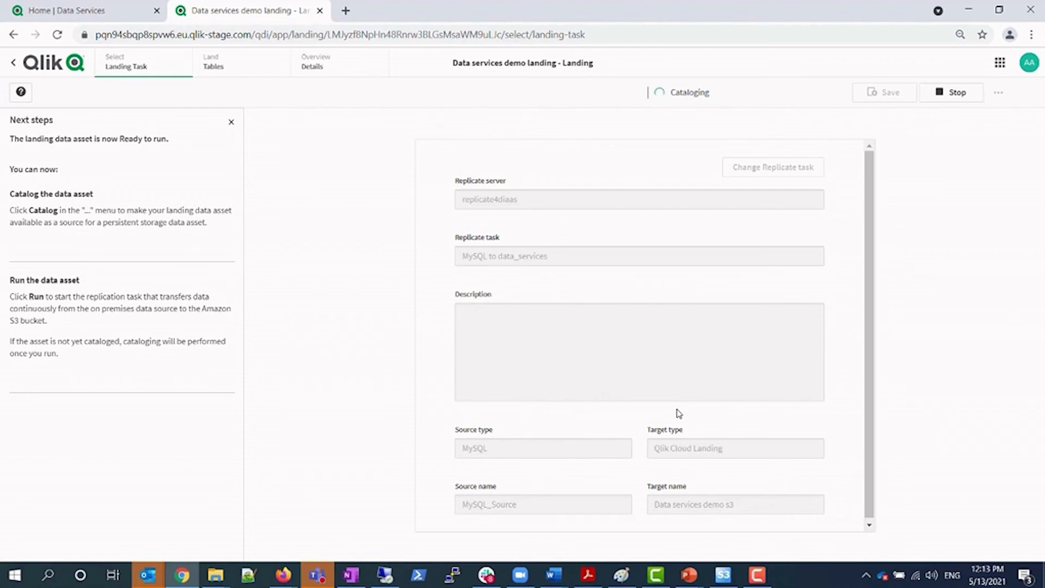
{"action": "left_click", "coordinate": [723, 575]}
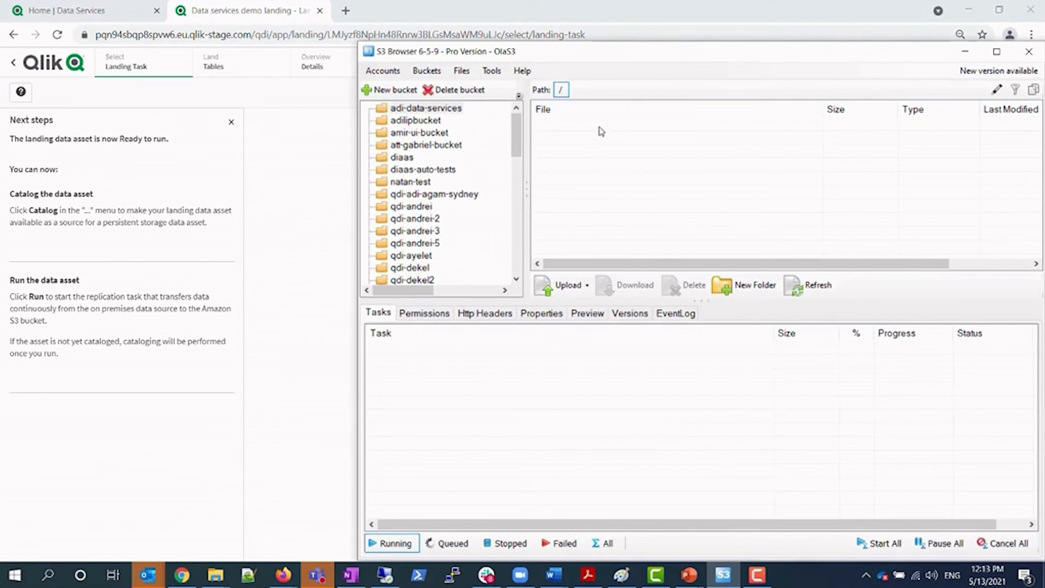
Refresh the bucket listing and open the dataServicesDemo folder to see its sakila table folders
{"action": "left_click", "coordinate": [807, 286]}
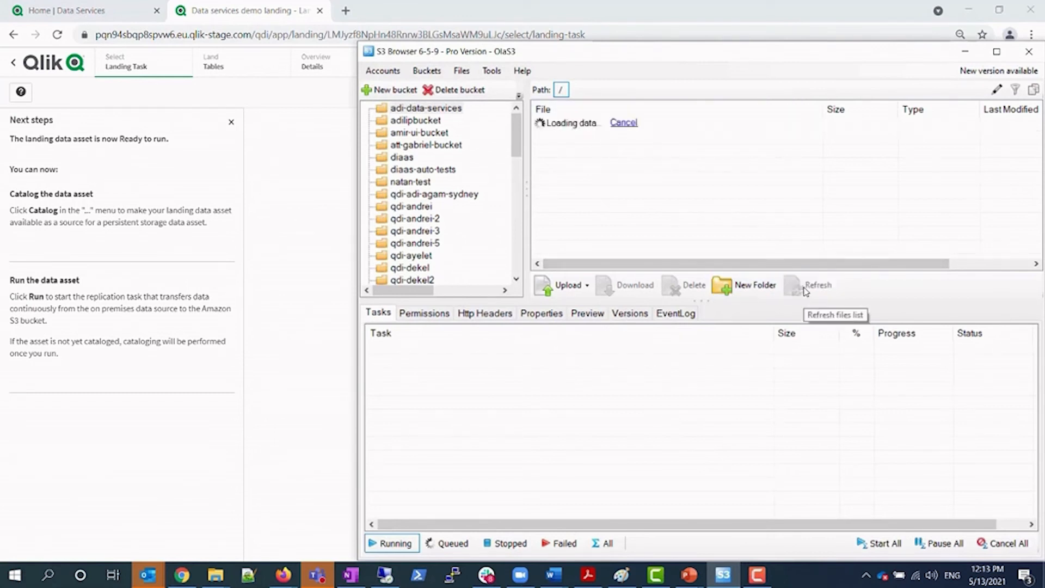
{"action": "double_click", "coordinate": [601, 126]}
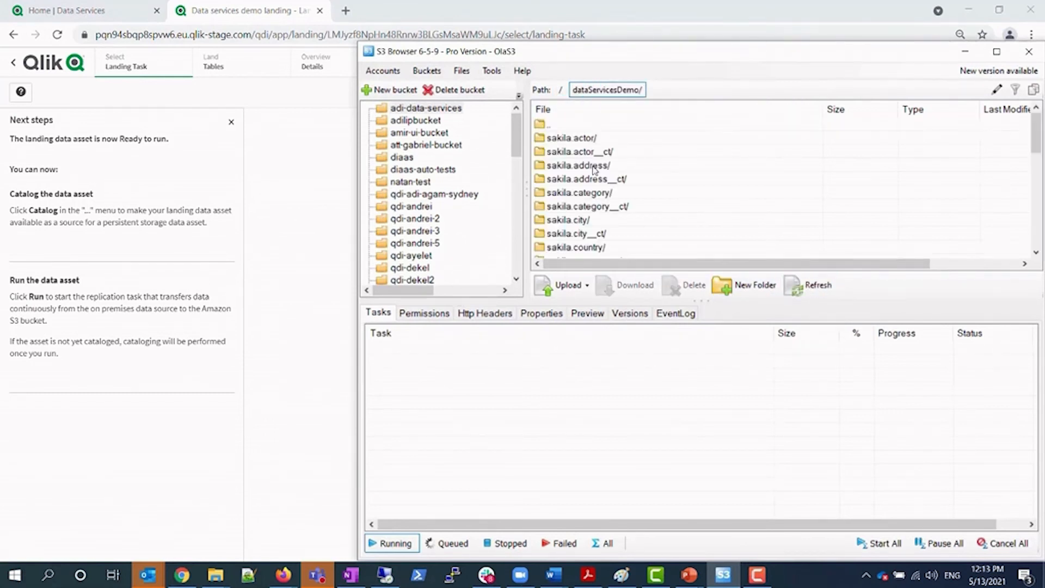
{"action": "scroll", "coordinate": [613, 178], "scroll_direction": "down", "scroll_amount": 3}
{"action": "scroll", "coordinate": [612, 179], "scroll_direction": "down", "scroll_amount": 6}
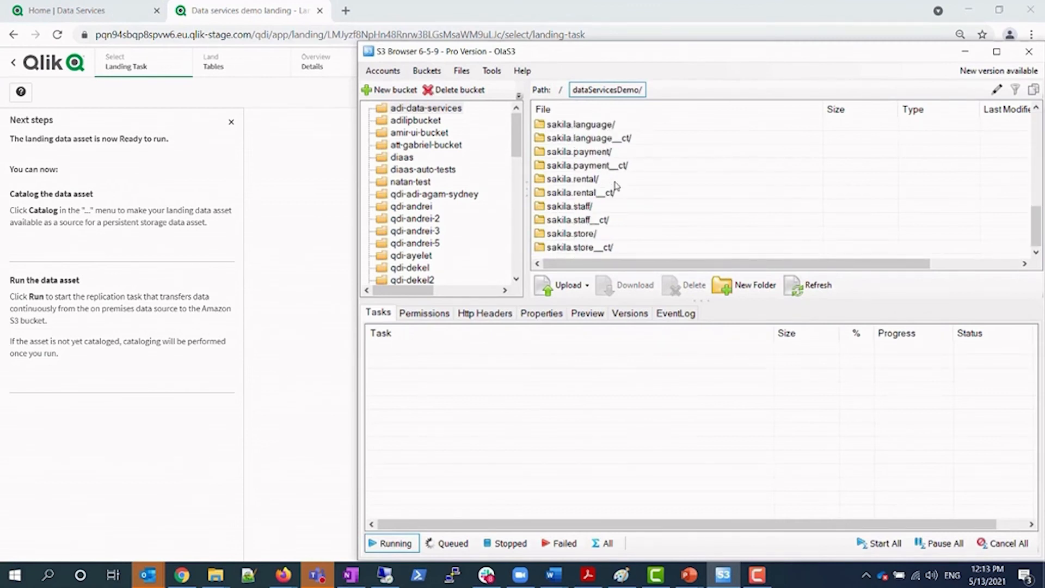
Move the S3 Browser window aside, refresh the listing, and return to the Qlik landing page
{"action": "left_click_drag", "start_coordinate": [675, 59], "coordinate": [550, 86]}
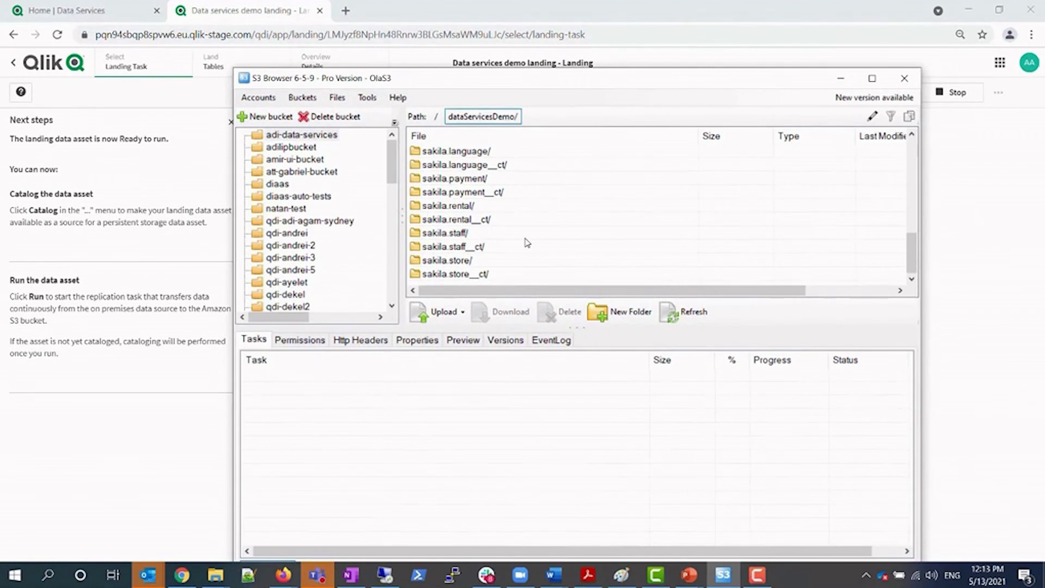
{"action": "left_click", "coordinate": [683, 311]}
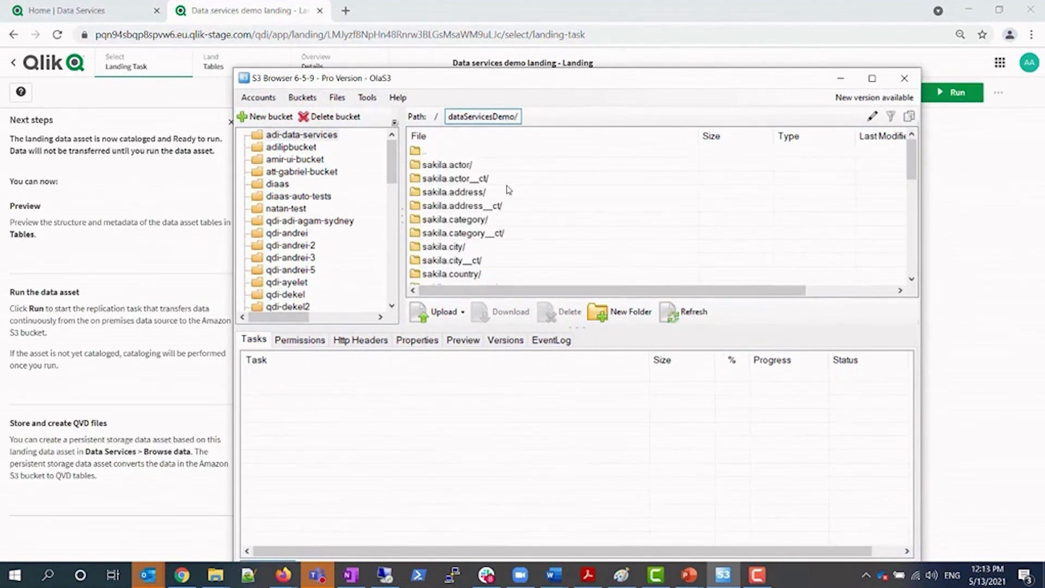
{"action": "left_click", "coordinate": [571, 10]}
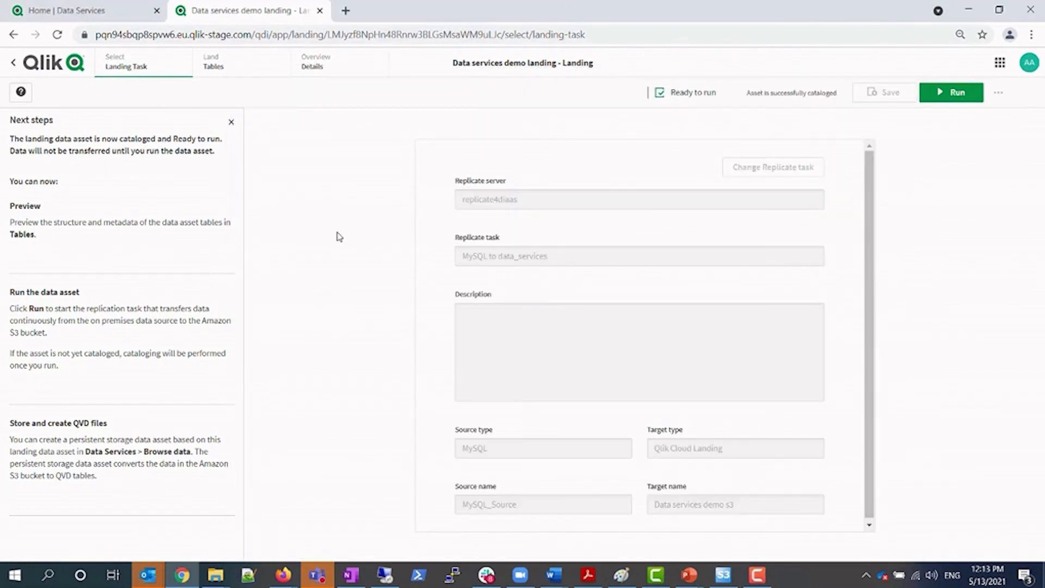
Run the landing data asset, then switch to the Enterprise Manager remote session
{"action": "left_click", "coordinate": [948, 100]}
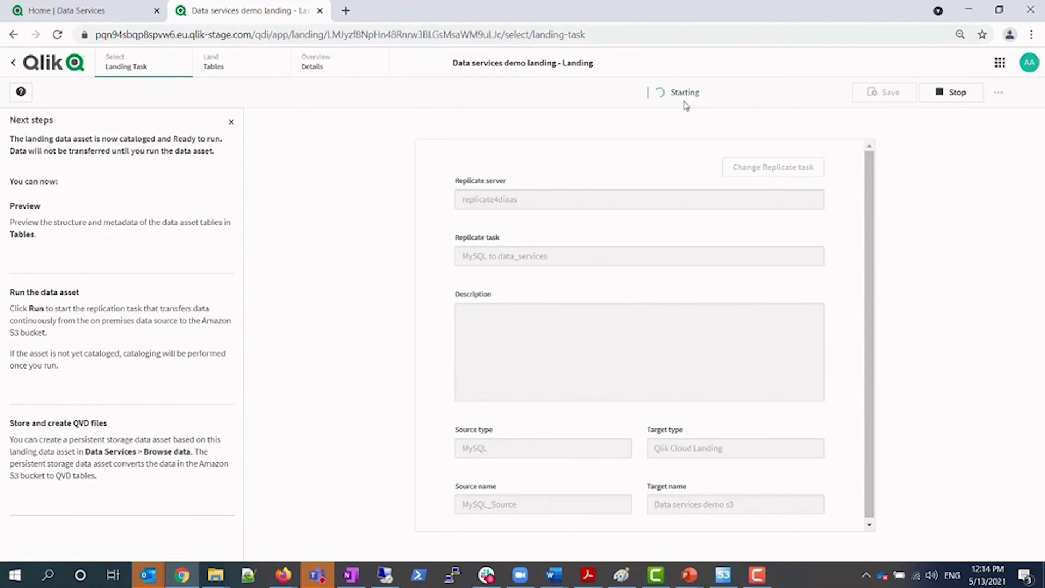
{"action": "left_click", "coordinate": [392, 577]}
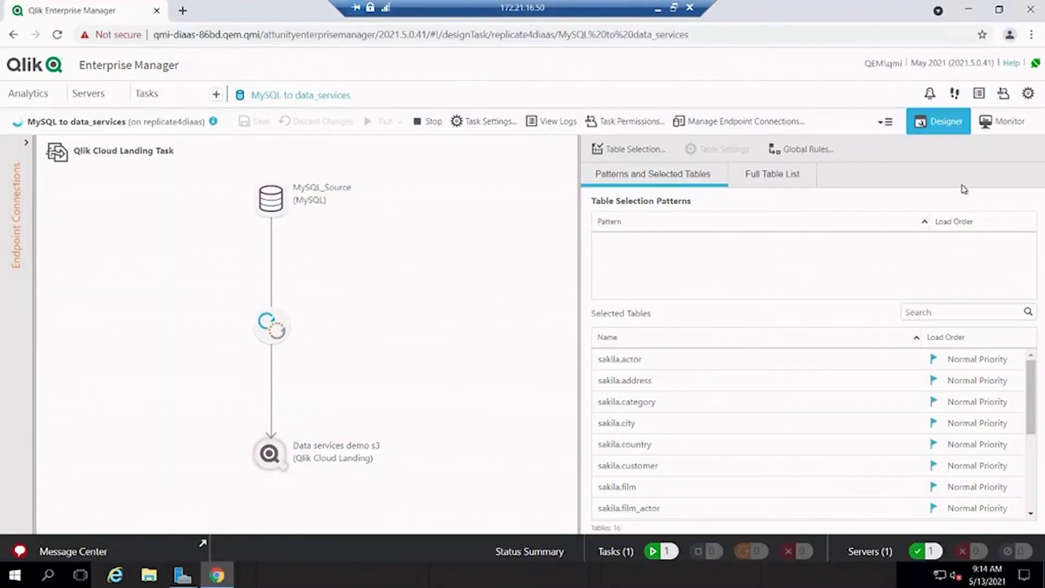
Confirm the task's Full Load reached 100% with 16 tables, then minimize the remote session
{"action": "left_click", "coordinate": [1003, 122]}
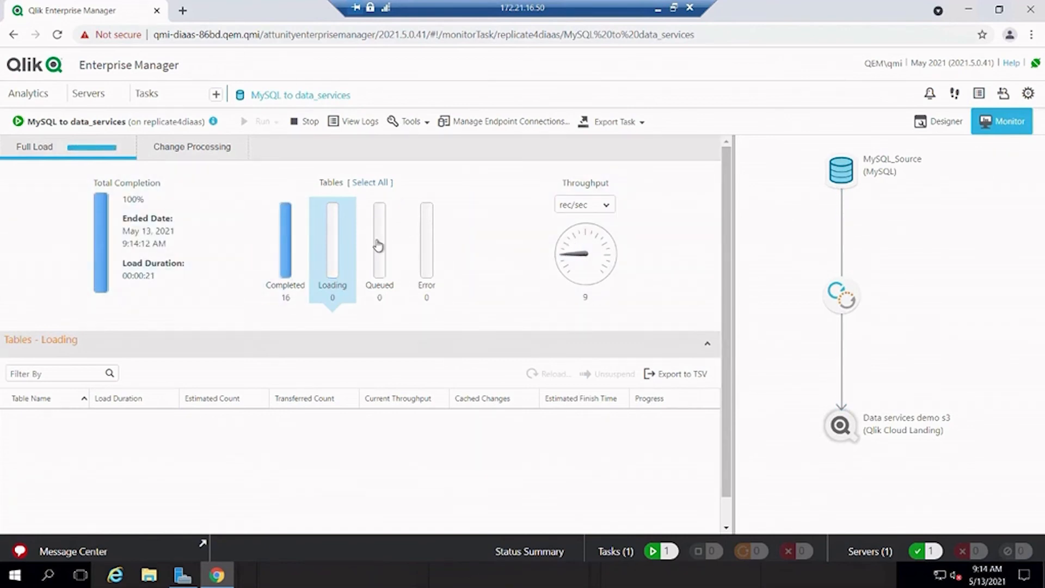
{"action": "left_click", "coordinate": [658, 12]}
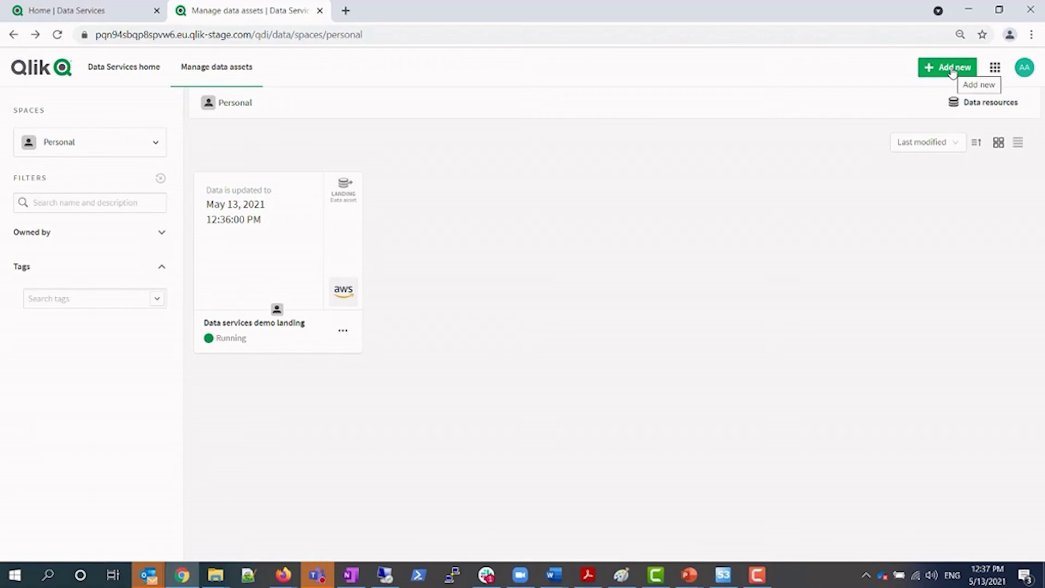
Create a new Storage (QVD) data asset named 'Storage QVD demo'
{"action": "left_click", "coordinate": [951, 71]}
{"action": "left_click", "coordinate": [903, 124]}
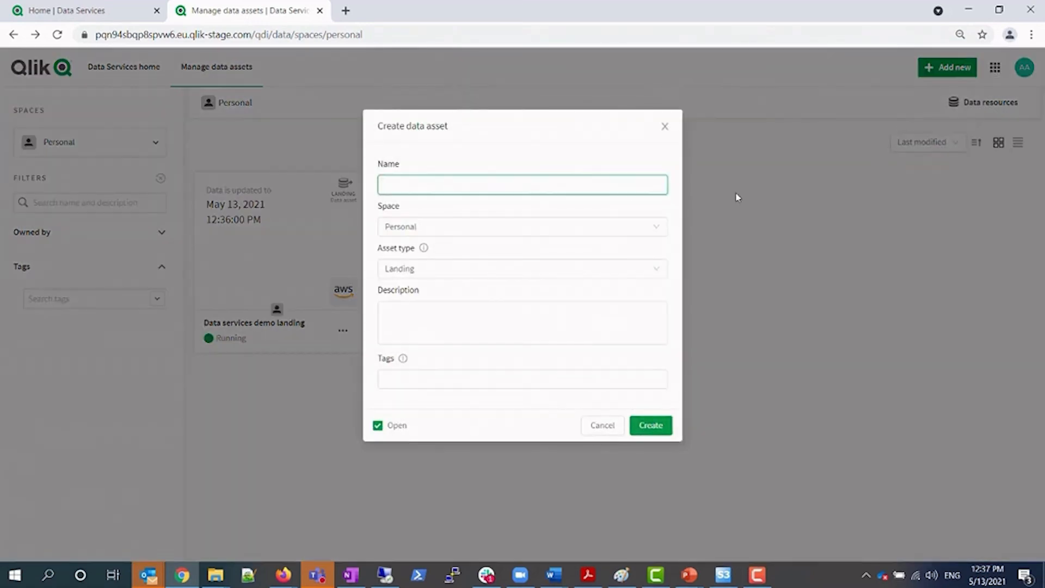
{"action": "type", "text": "Storage QVD demo"}
{"action": "left_click", "coordinate": [526, 272]}
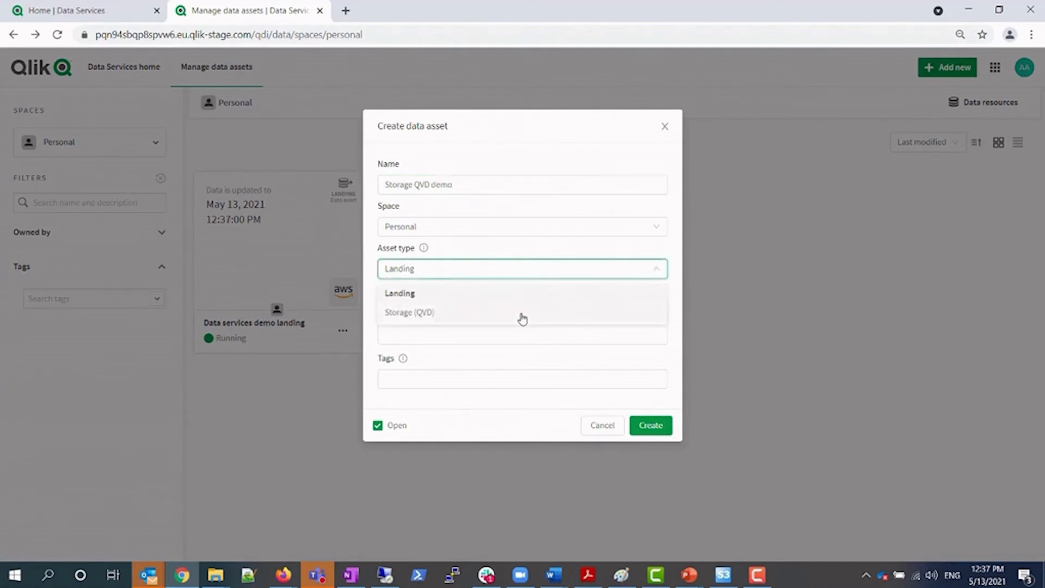
{"action": "left_click", "coordinate": [522, 313]}
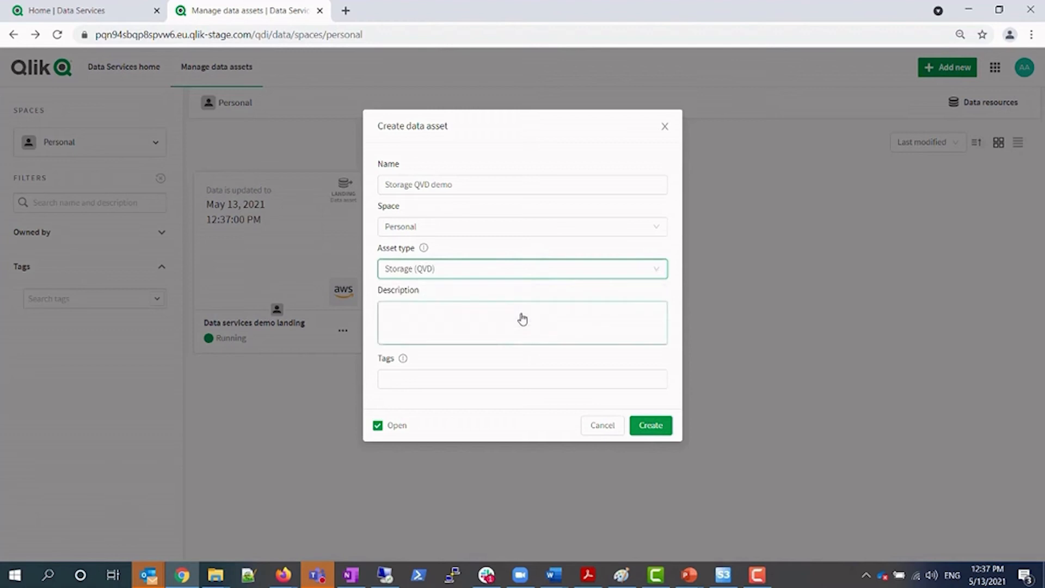
{"action": "left_click", "coordinate": [651, 425]}
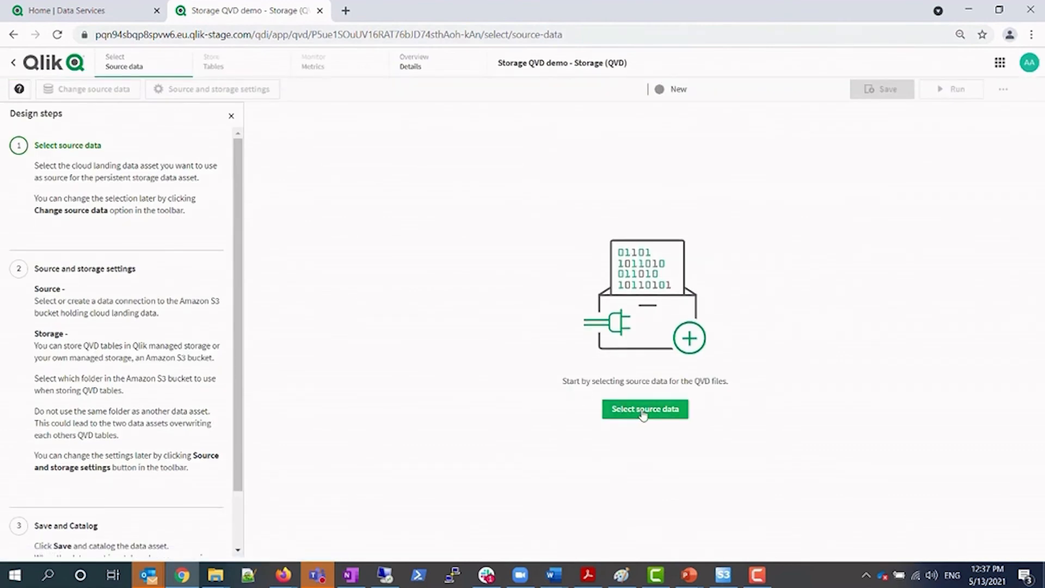
Select 'Data services demo landing' as the asset's source data
{"action": "left_click", "coordinate": [643, 415]}
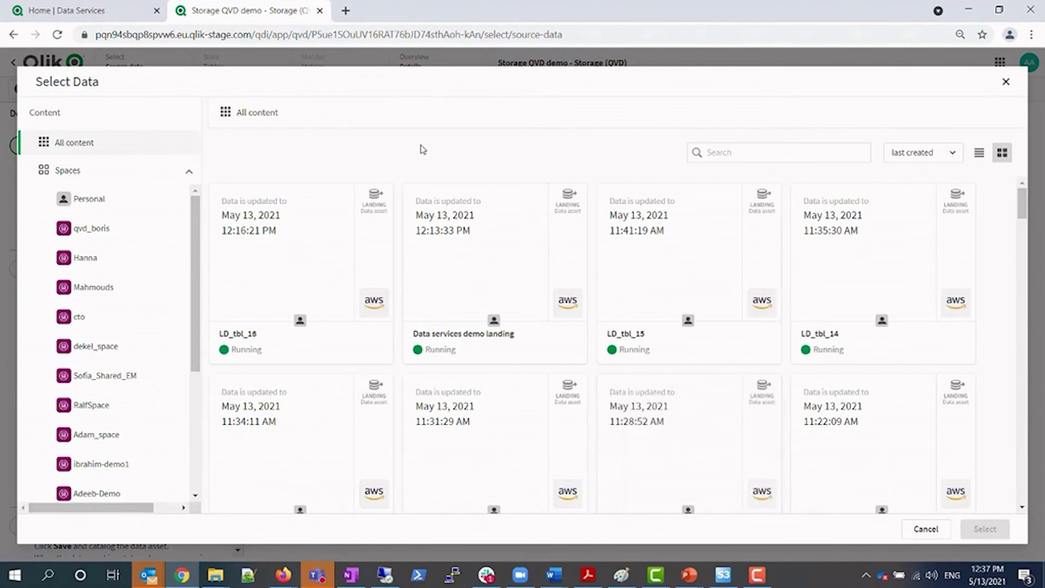
{"action": "left_click", "coordinate": [476, 257]}
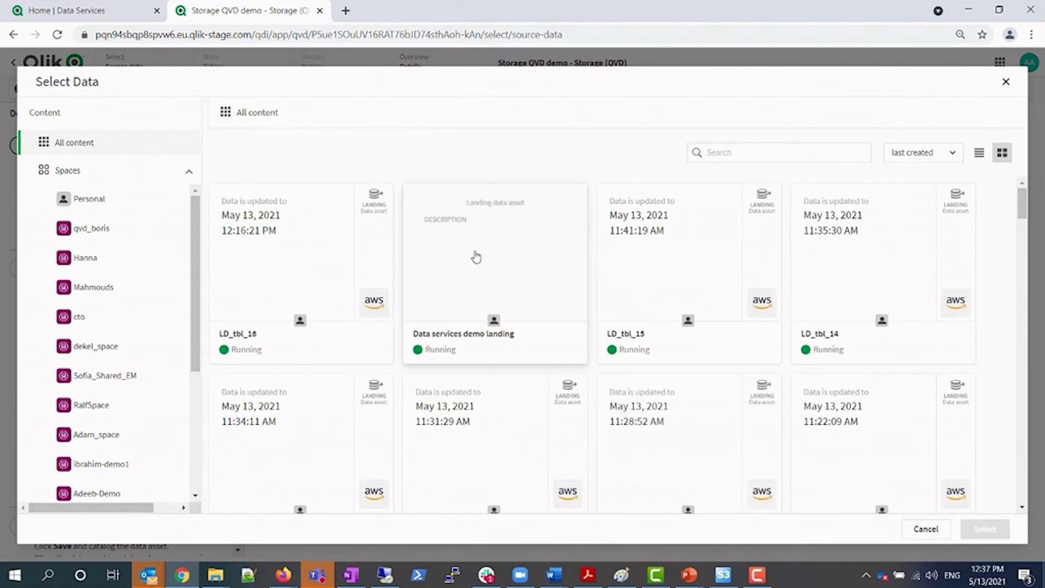
{"action": "left_click", "coordinate": [985, 529]}
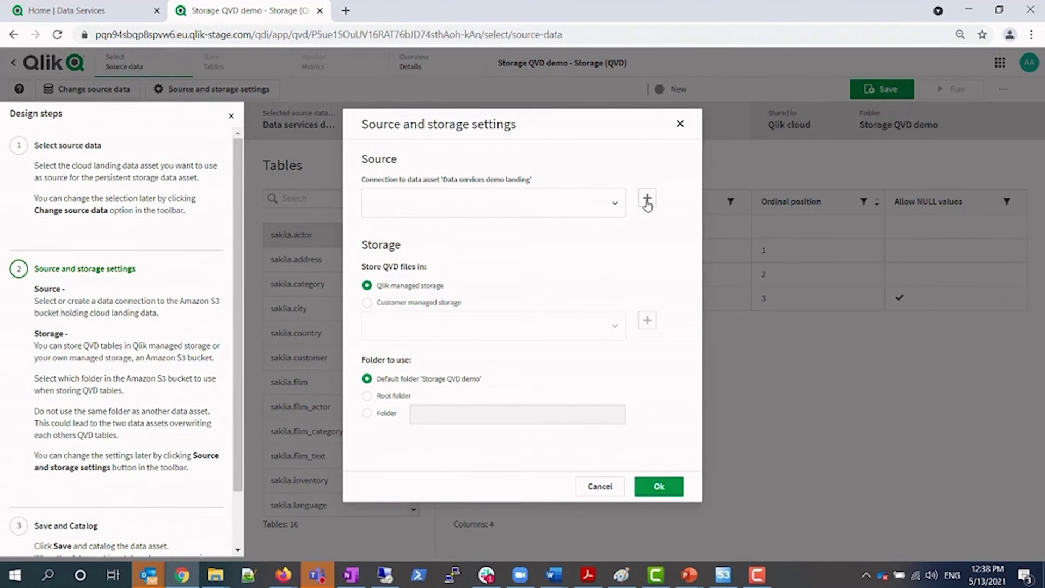
Set up a new Amazon S3 connection: access and secret keys, EU (Ireland), bucket adi-data-services, name Amazon_S3_AdiDemo
{"action": "left_click", "coordinate": [647, 202]}
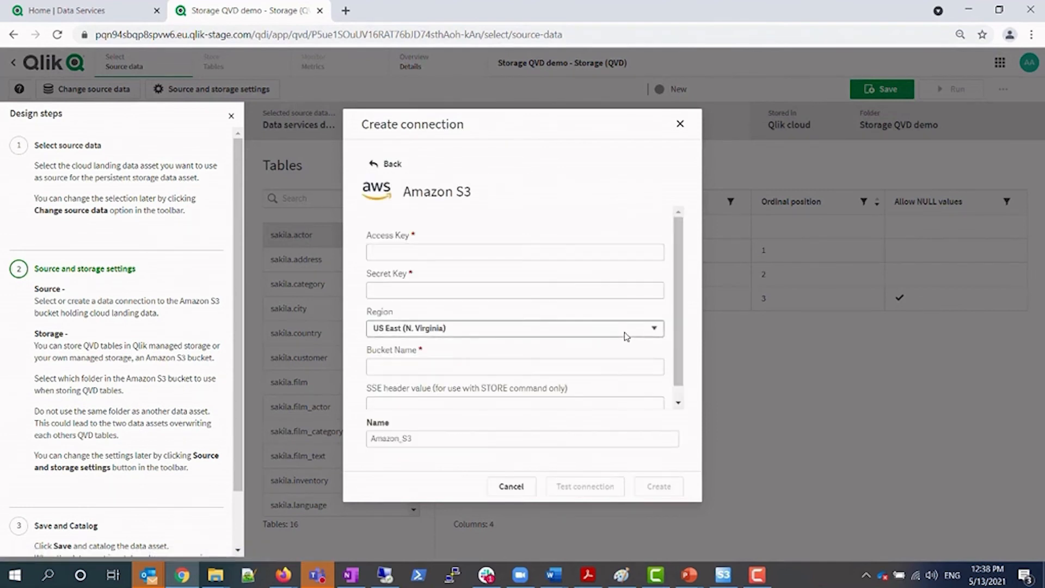
{"action": "left_click", "coordinate": [486, 291]}
{"action": "key", "text": "ctrl+v"}
{"action": "key", "text": "shift+Tab"}
{"action": "key", "text": "ctrl+v"}
{"action": "left_click", "coordinate": [469, 329]}
{"action": "left_click", "coordinate": [460, 389]}
{"action": "left_click", "coordinate": [464, 367]}
{"action": "type", "text": "adi-data-services"}
{"action": "left_click", "coordinate": [480, 434]}
{"action": "type", "text": "_AdiDemo"}
Test and create the S3 connection, keep the default 'Storage QVD demo' folder, and apply the settings
{"action": "left_click", "coordinate": [579, 492]}
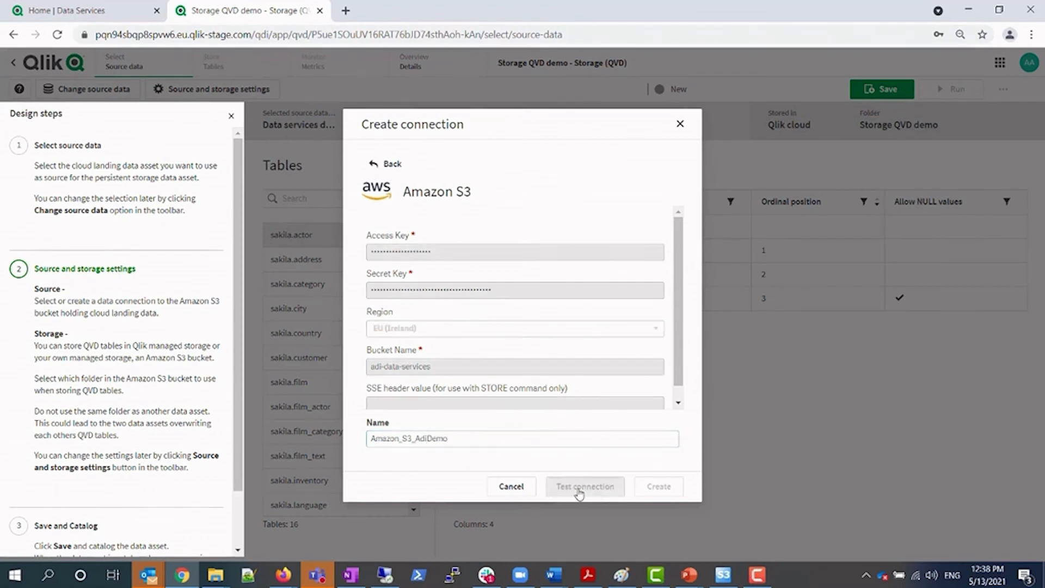
{"action": "left_click", "coordinate": [631, 357]}
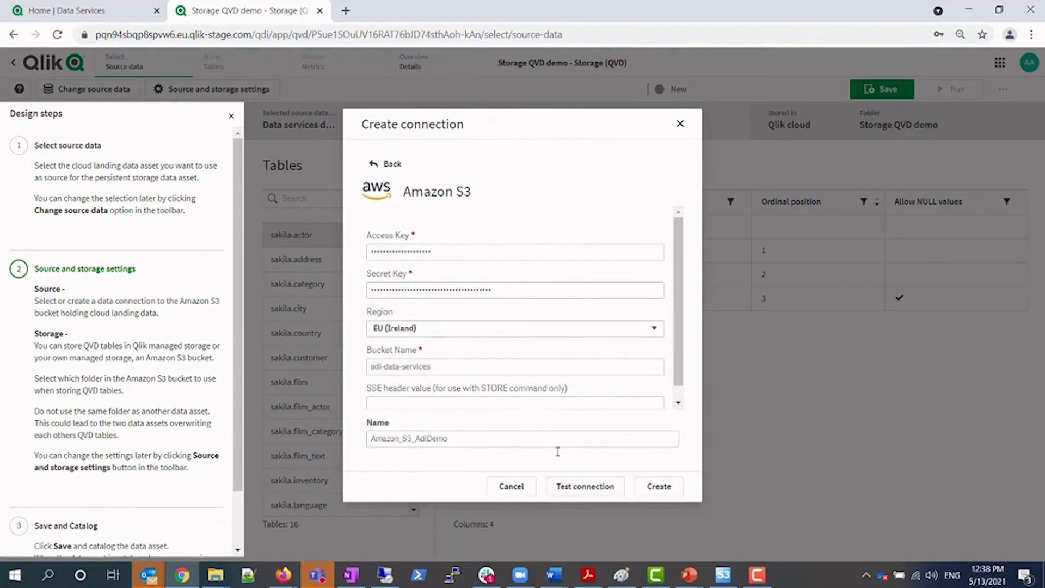
{"action": "left_click", "coordinate": [658, 487]}
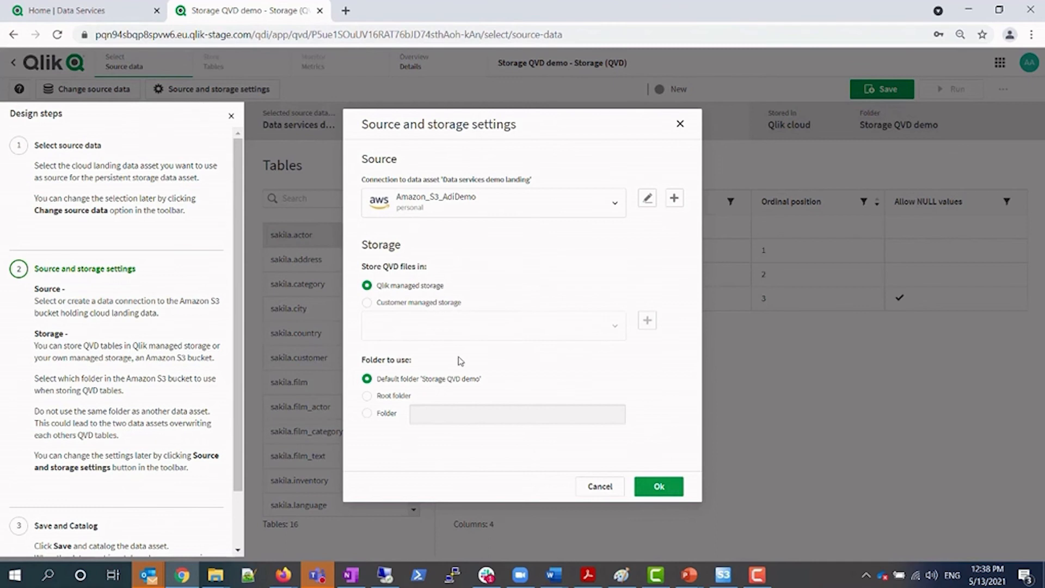
{"action": "left_click", "coordinate": [387, 413]}
{"action": "left_click", "coordinate": [366, 378]}
{"action": "left_click", "coordinate": [658, 486]}
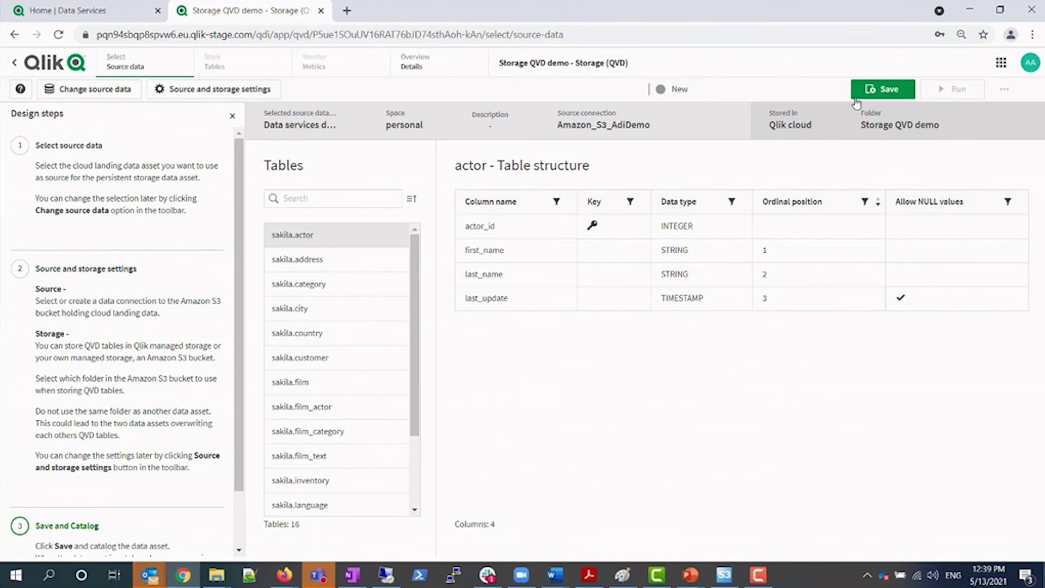
Save the Storage QVD demo asset, dismiss the confirmation, and go to its Tables step
{"action": "scroll", "coordinate": [103, 478], "scroll_direction": "down", "scroll_amount": 1}
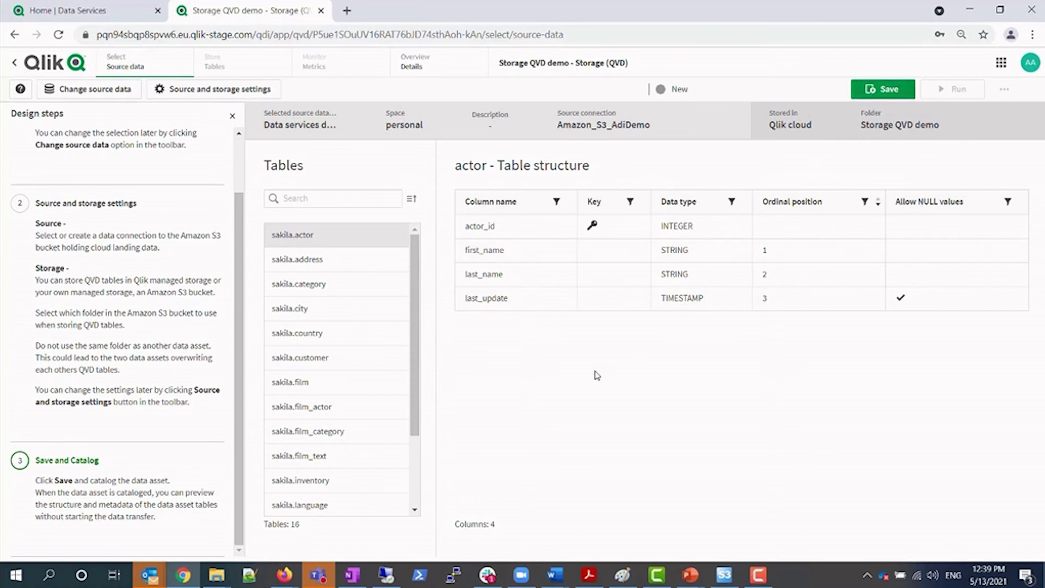
{"action": "left_click", "coordinate": [606, 100]}
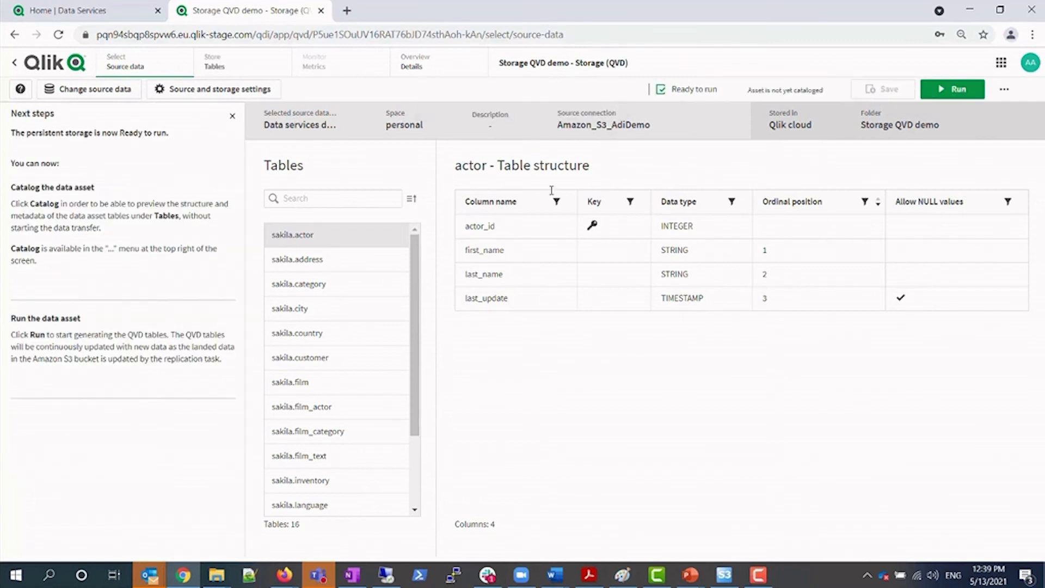
{"action": "left_click", "coordinate": [237, 69]}
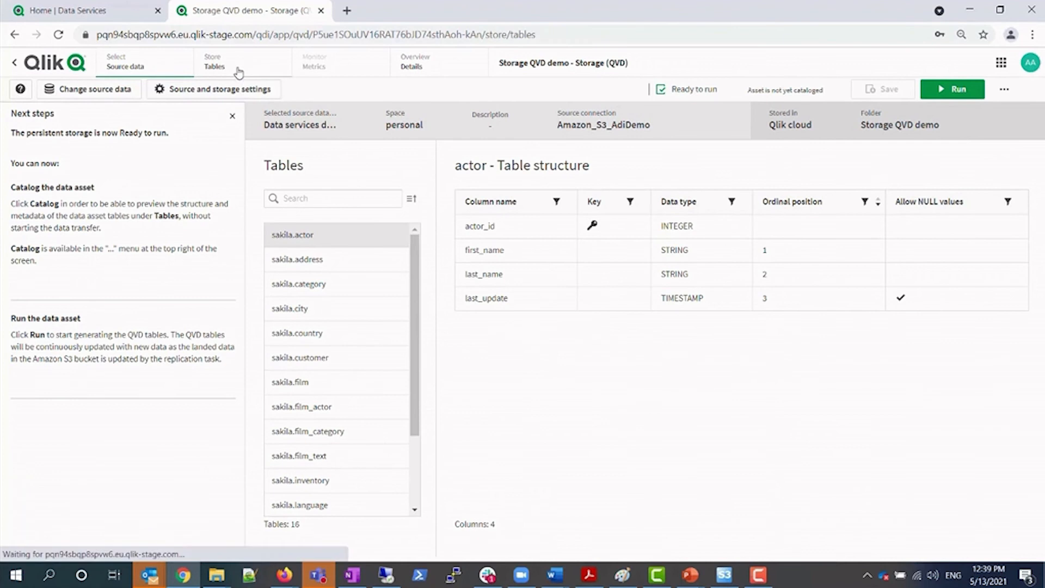
Run the storage asset and check its Full load status shows all 16 tables completed
{"action": "left_click", "coordinate": [947, 98]}
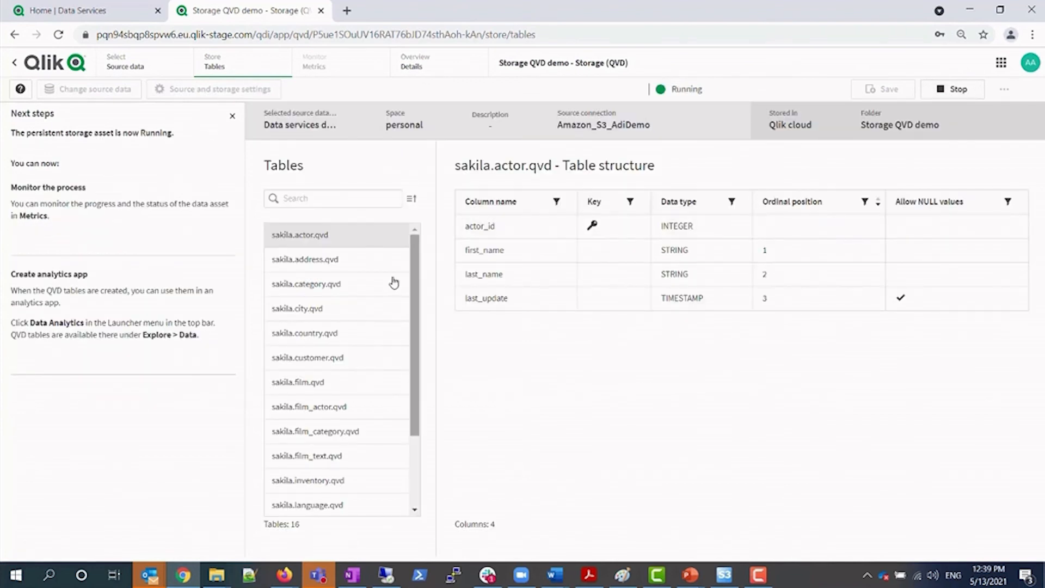
{"action": "left_click", "coordinate": [326, 71]}
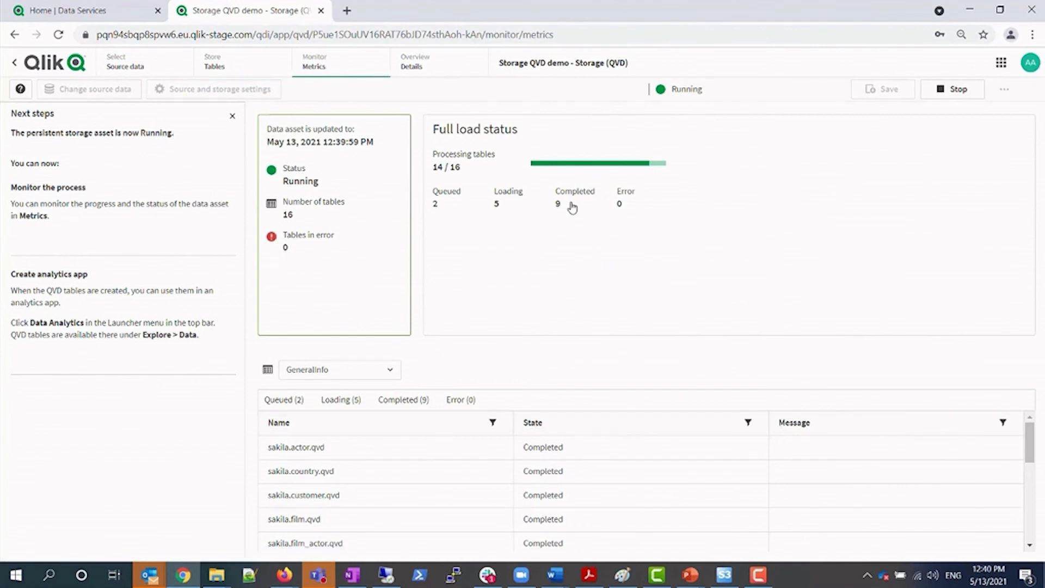
{"action": "left_click", "coordinate": [563, 206]}
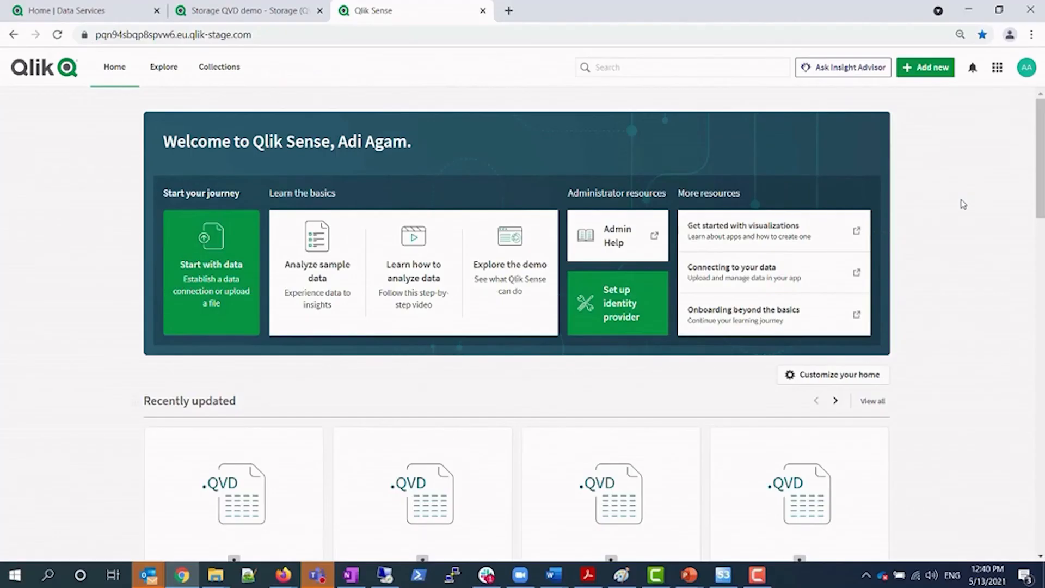
Find sakila.customer.qvd in the Explore catalogue and open its dataset details (QVD, 52 KB, 9 fields)
{"action": "scroll", "coordinate": [876, 267], "scroll_direction": "down", "scroll_amount": 1}
{"action": "mouse_move", "coordinate": [222, 478]}
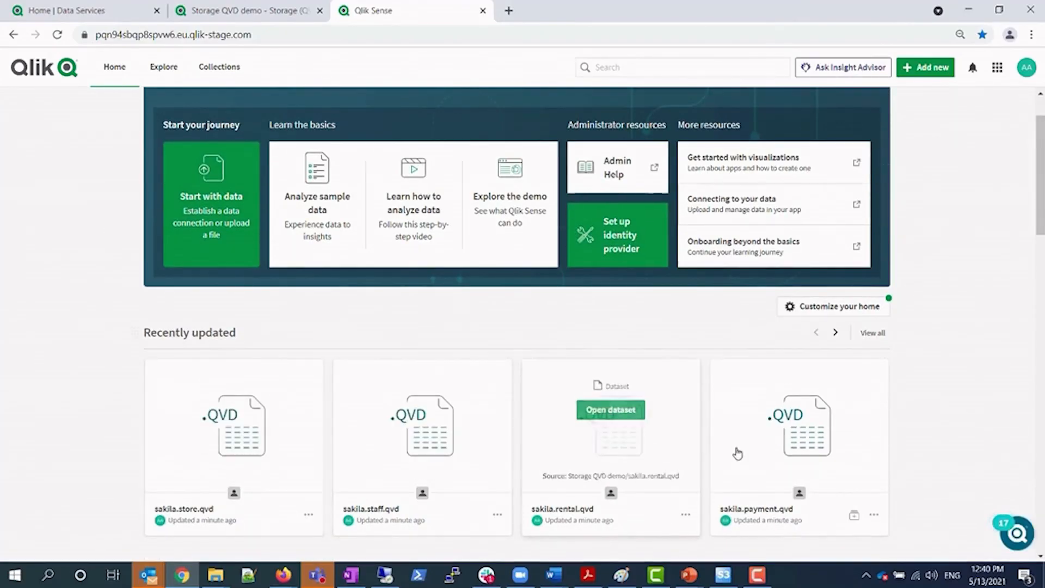
{"action": "scroll", "coordinate": [229, 272], "scroll_direction": "up", "scroll_amount": 1}
{"action": "left_click", "coordinate": [184, 86]}
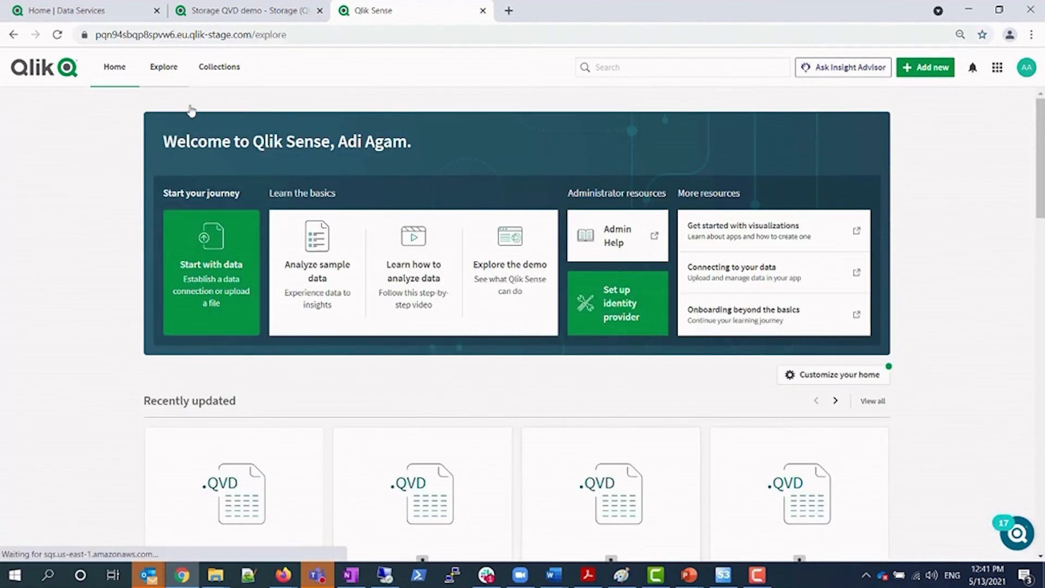
{"action": "scroll", "coordinate": [468, 173], "scroll_direction": "down", "scroll_amount": 3}
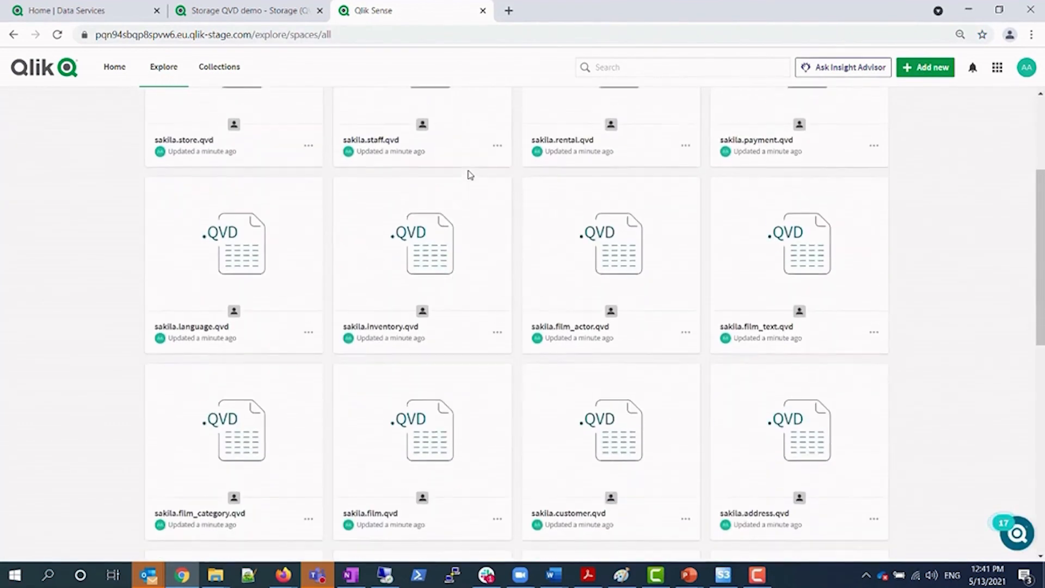
{"action": "scroll", "coordinate": [471, 174], "scroll_direction": "down", "scroll_amount": 2}
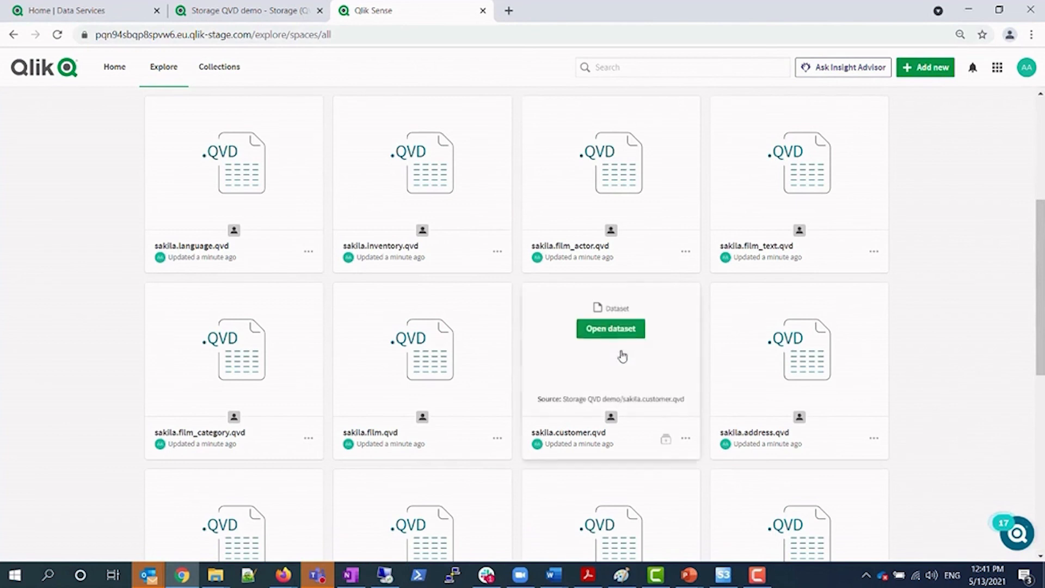
{"action": "left_click", "coordinate": [622, 331]}
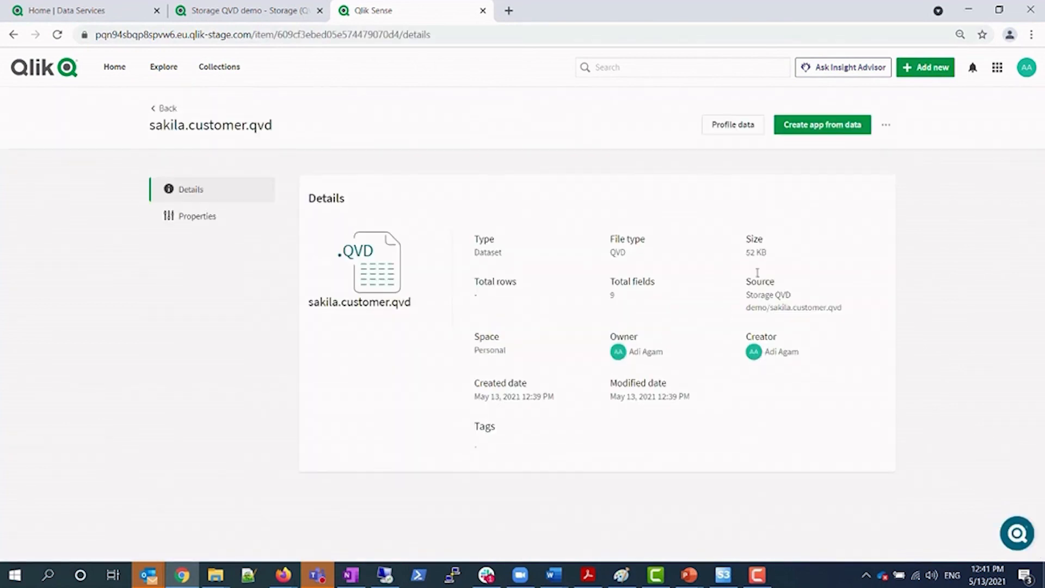
Create a sakila.customer.qvd app from the dataset and go to its empty new sheet
{"action": "left_click", "coordinate": [835, 131]}
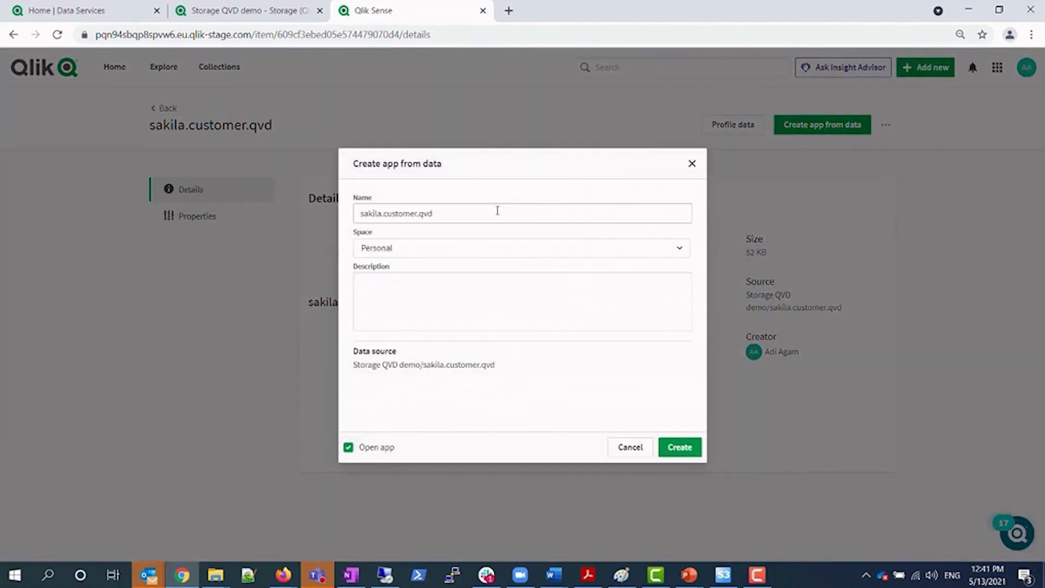
{"action": "left_click", "coordinate": [692, 446]}
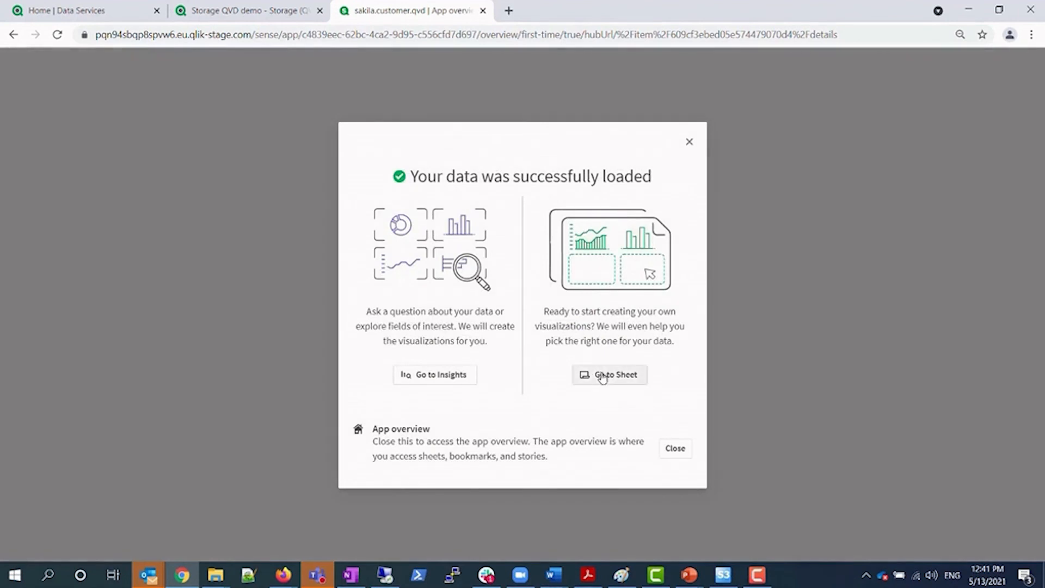
{"action": "left_click", "coordinate": [629, 375]}
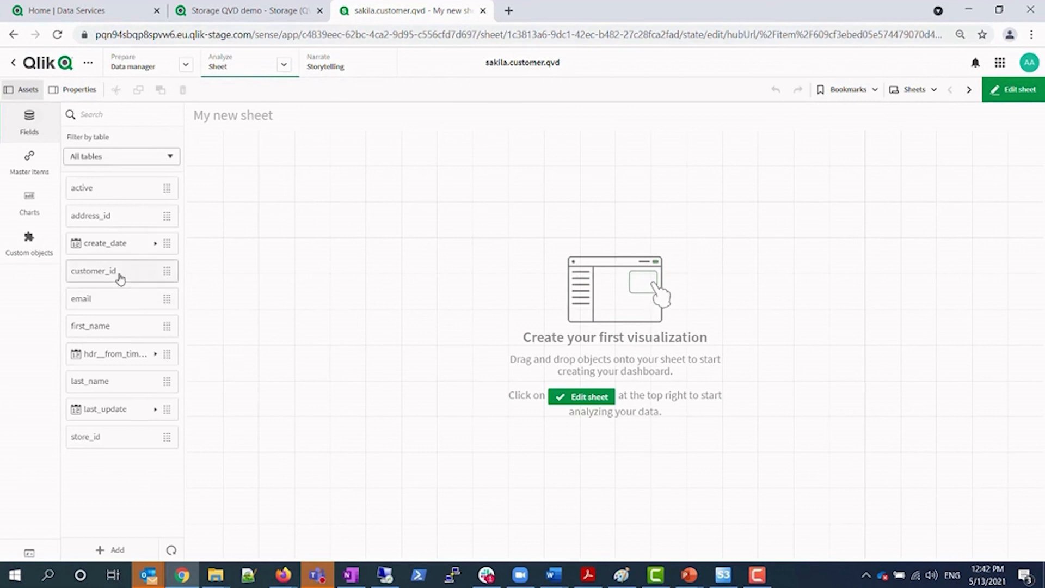
Build a table of customer_id, first_name and last_name on the sheet, then exit edit mode
{"action": "left_click_drag", "start_coordinate": [120, 279], "coordinate": [255, 228]}
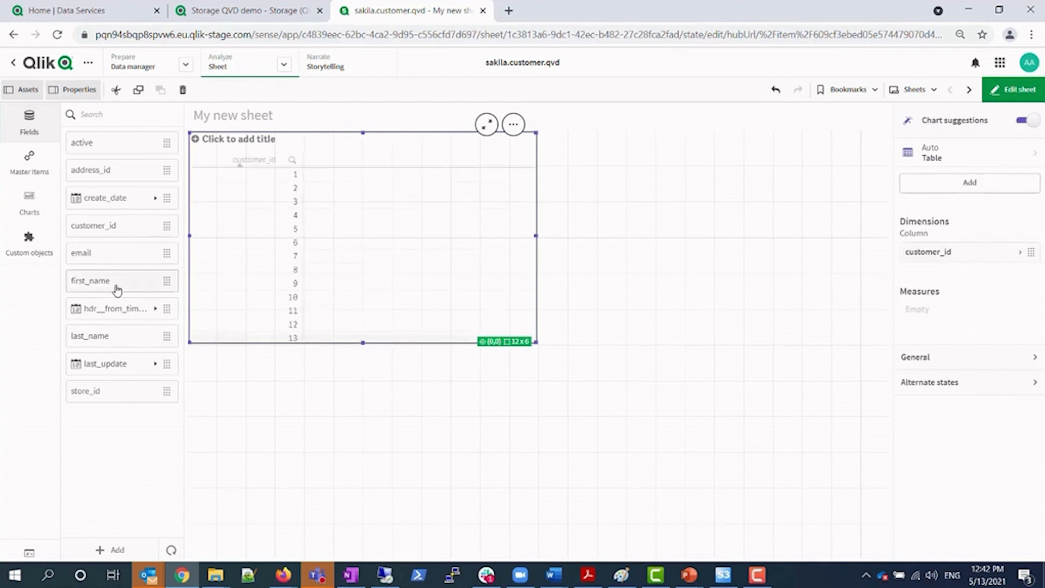
{"action": "left_click", "coordinate": [117, 289]}
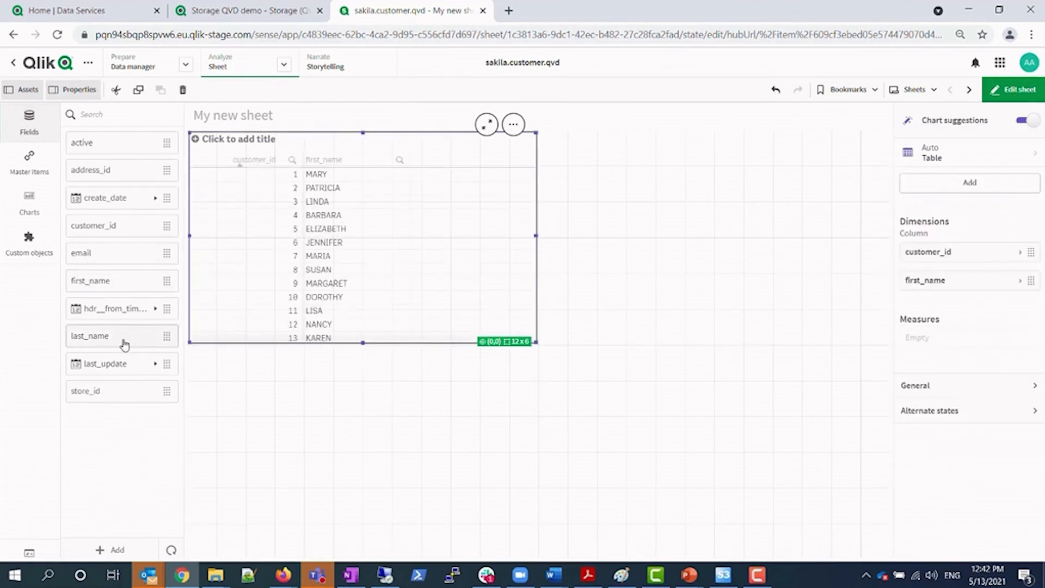
{"action": "left_click_drag", "start_coordinate": [124, 344], "coordinate": [423, 266]}
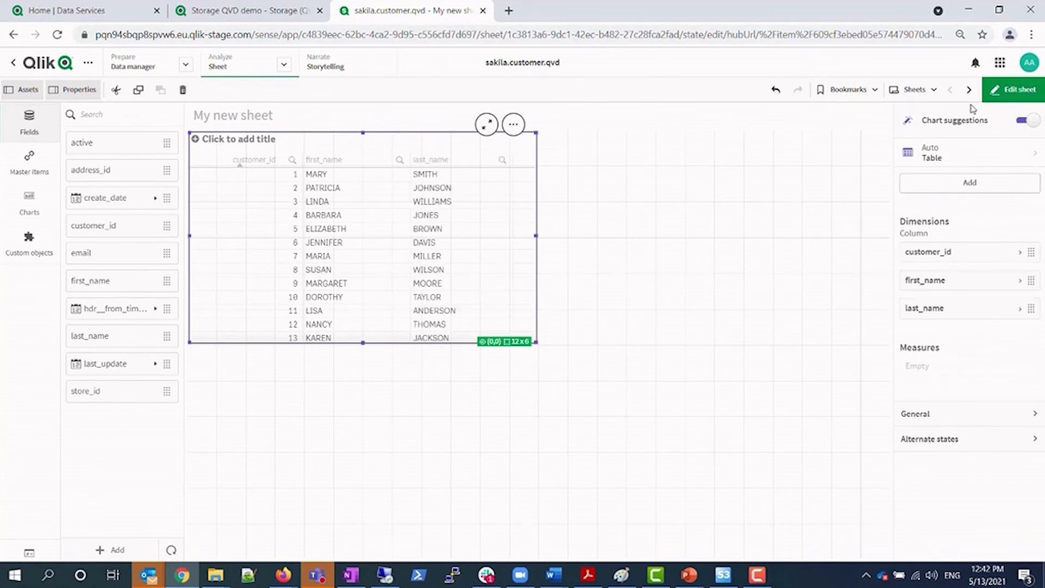
{"action": "key", "text": "ctrl+e"}
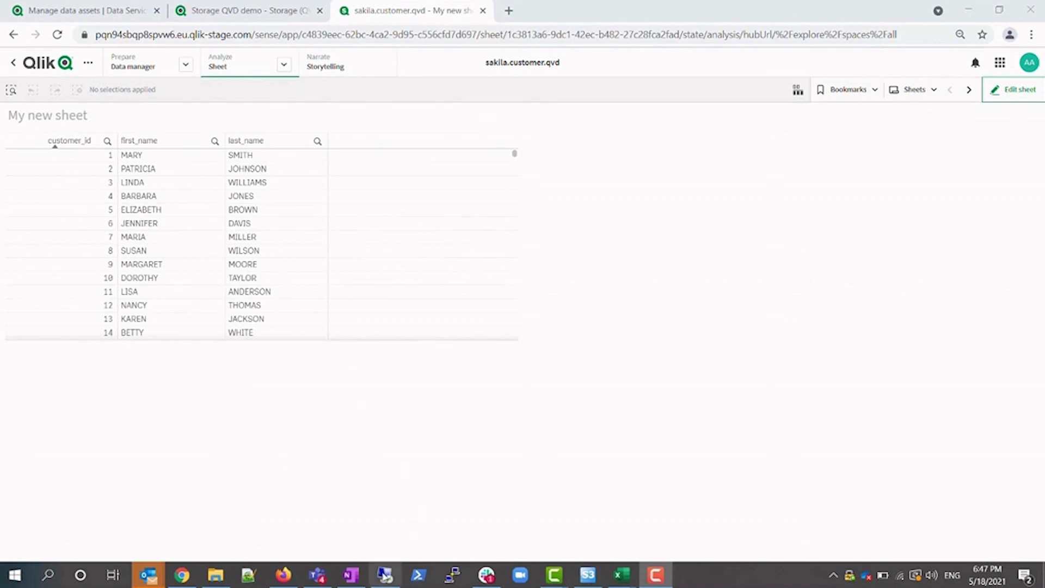
In MySQL Workbench, change customer 1's last name from SMITH to AGAM
{"action": "mouse_move", "coordinate": [386, 577]}
{"action": "left_click", "coordinate": [400, 487]}
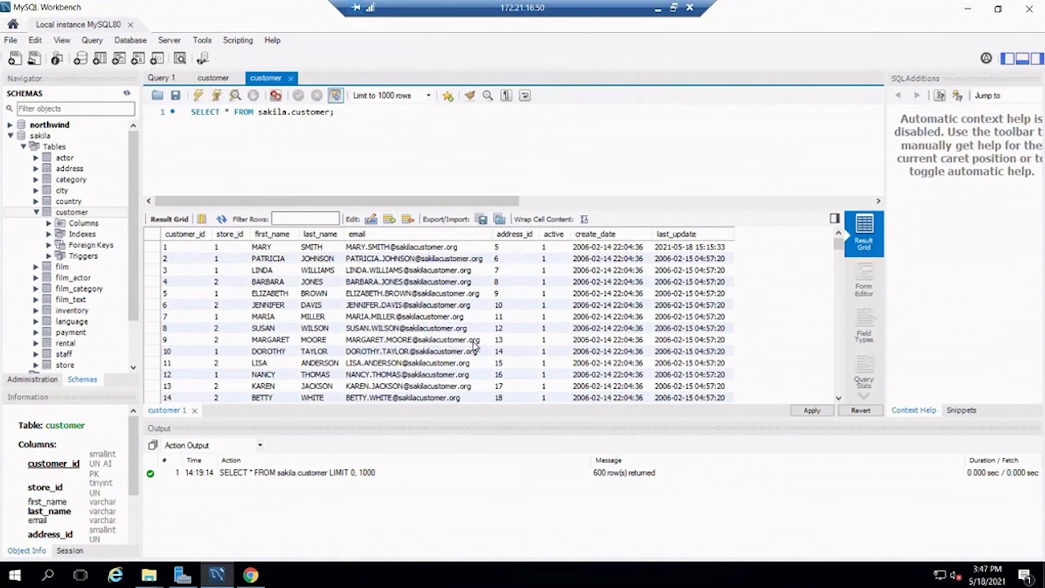
{"action": "double_click", "coordinate": [320, 246]}
{"action": "double_click", "coordinate": [327, 246]}
{"action": "type", "text": "AGAM"}
{"action": "double_click", "coordinate": [452, 270]}
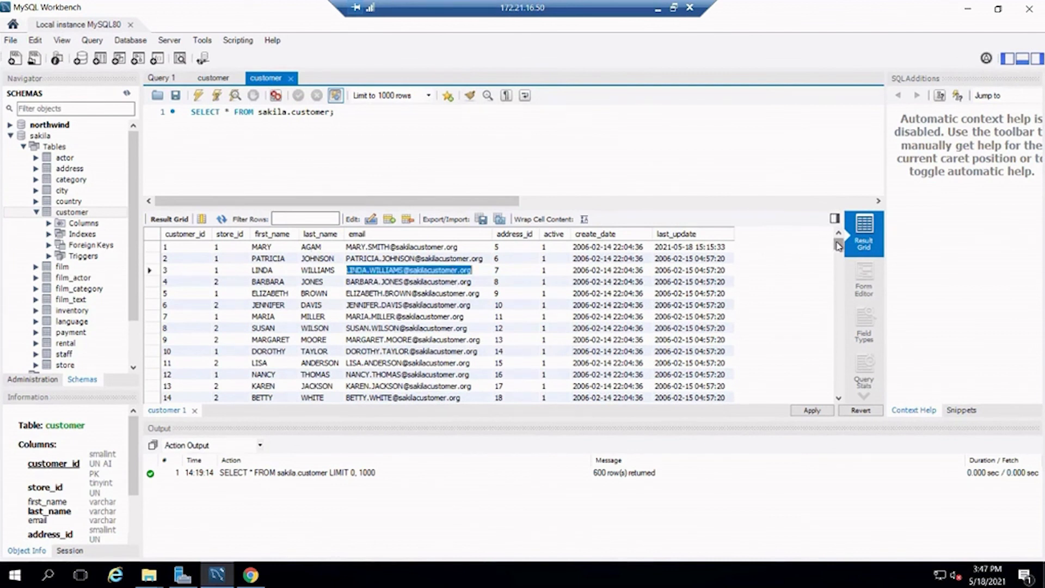
Delete customer 600's row from the customer table
{"action": "left_click_drag", "start_coordinate": [838, 244], "coordinate": [841, 392]}
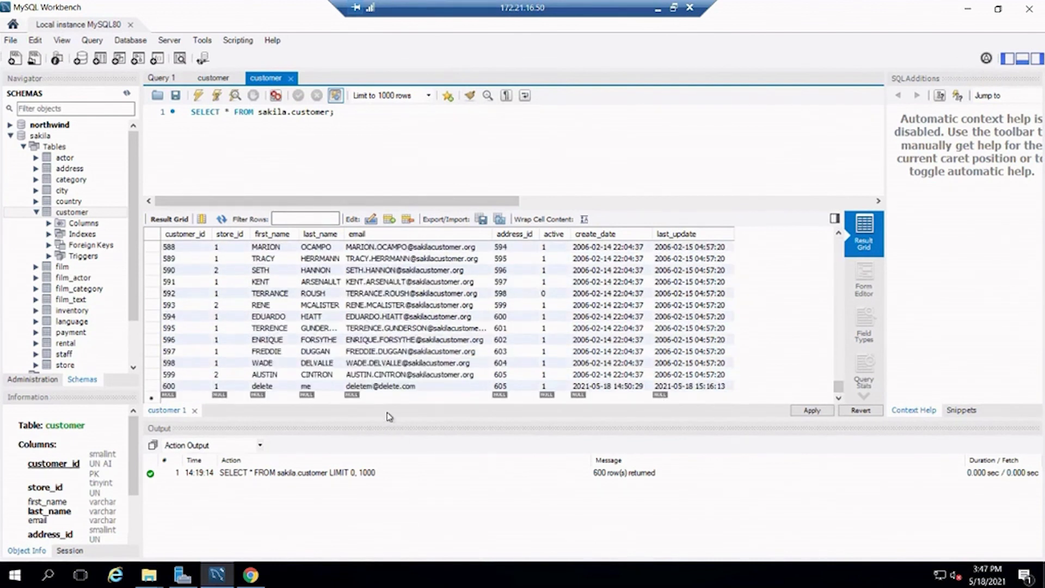
{"action": "double_click", "coordinate": [390, 387]}
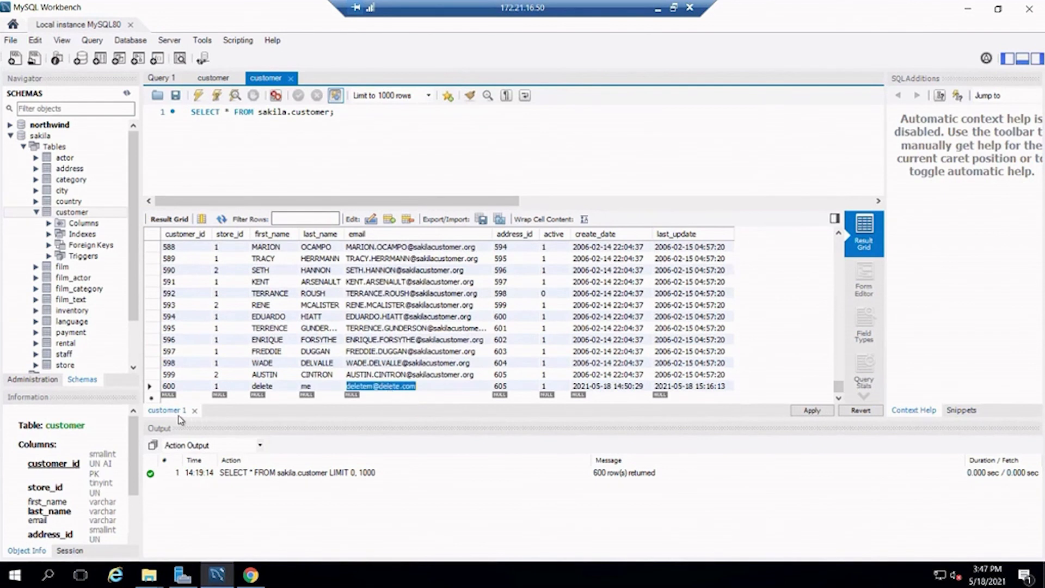
{"action": "right_click", "coordinate": [155, 391]}
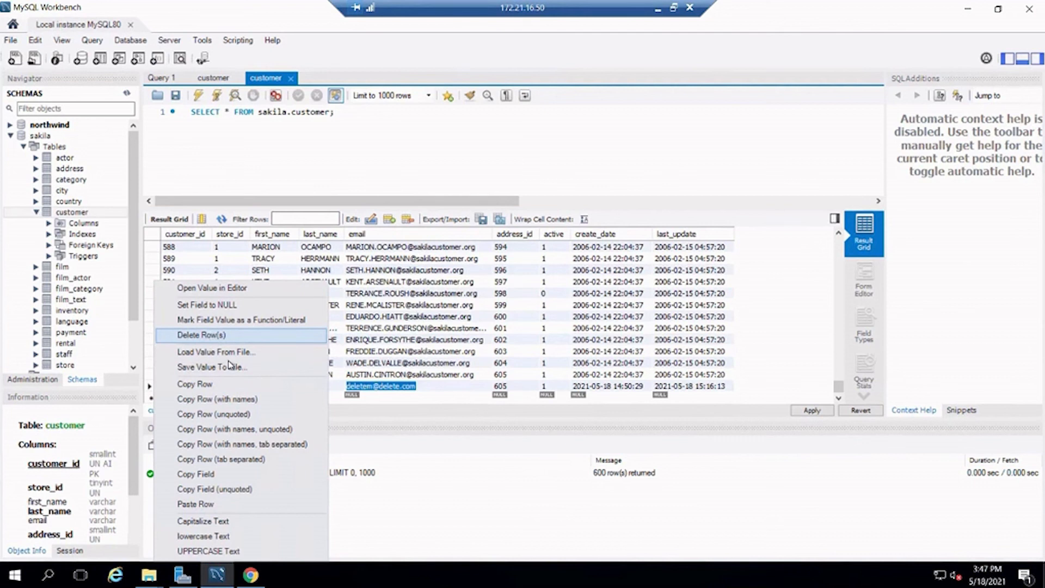
{"action": "left_click", "coordinate": [218, 335]}
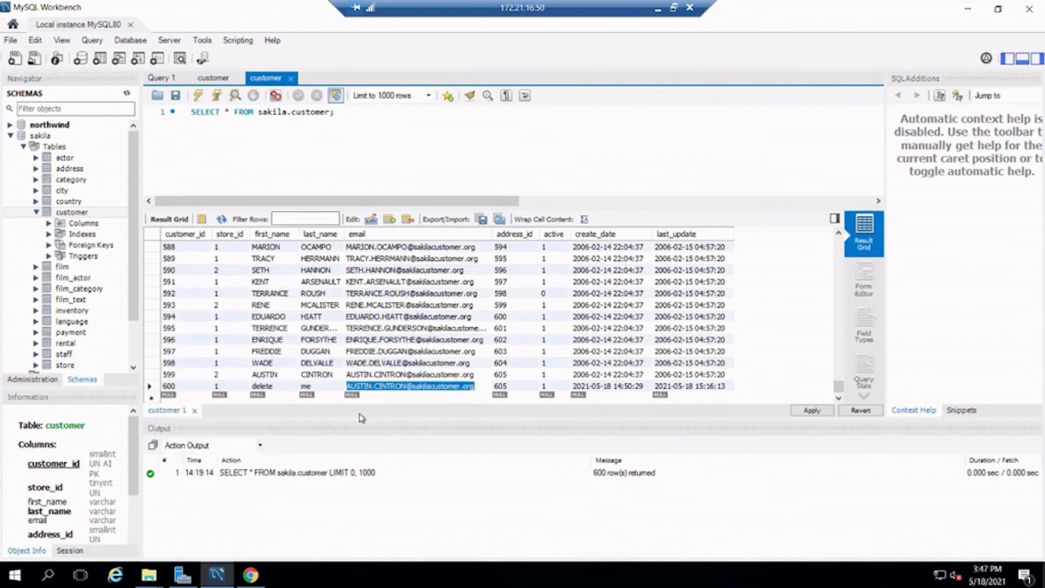
Start new customer row 601 with first name DATA, last name SERVICES and an e-mail address
{"action": "double_click", "coordinate": [173, 397]}
{"action": "type", "text": "60"}
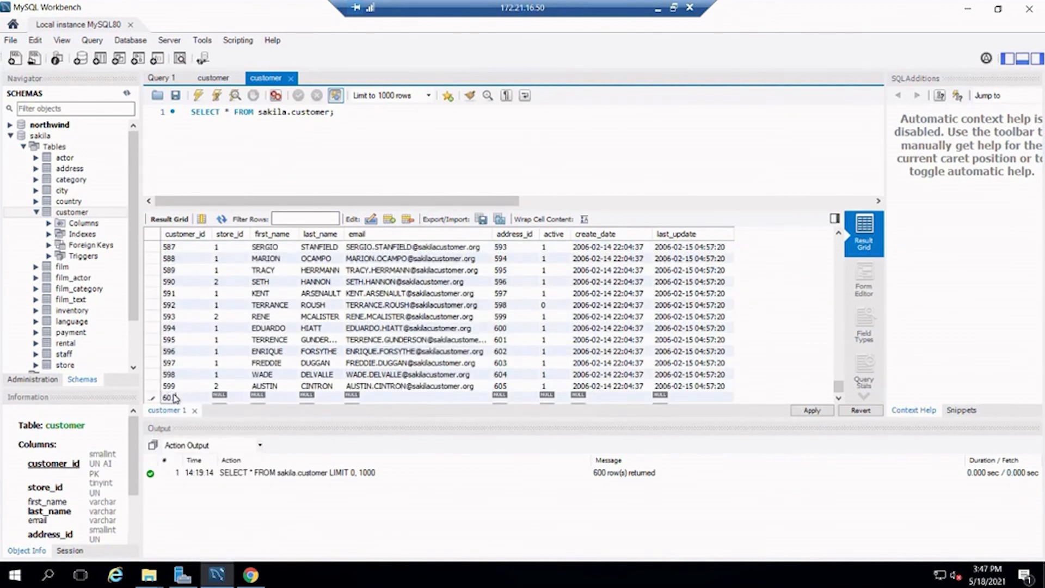
{"action": "key", "text": "Tab"}
{"action": "key", "text": "Tab"}
{"action": "type", "text": "DATA"}
{"action": "key", "text": "Tab"}
{"action": "type", "text": "SERVICES"}
{"action": "key", "text": "Tab"}
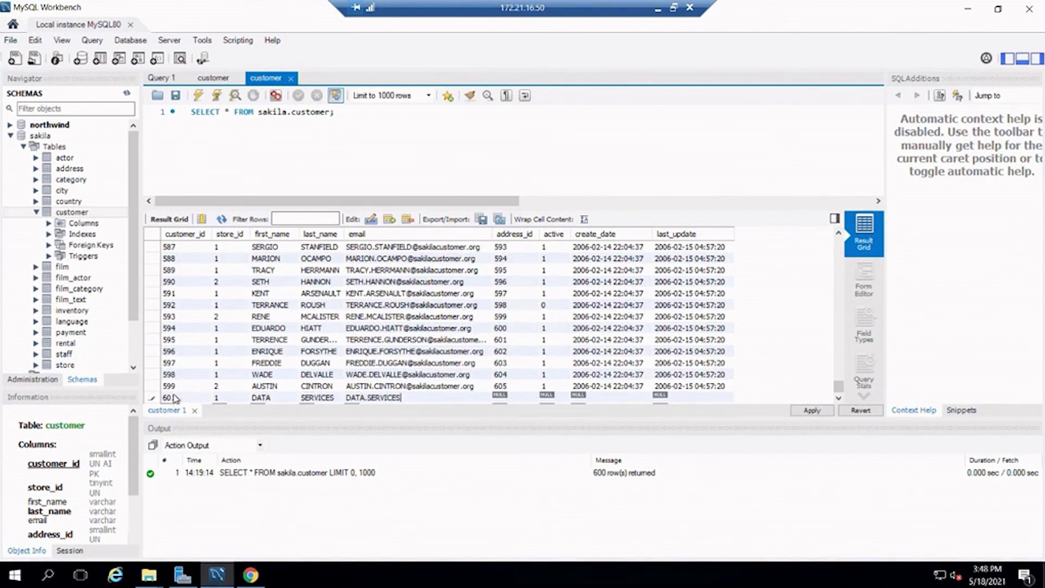
Paste values into the new row's date columns and finish editing the row
{"action": "key", "text": "Tab"}
{"action": "key", "text": "ctrl+v"}
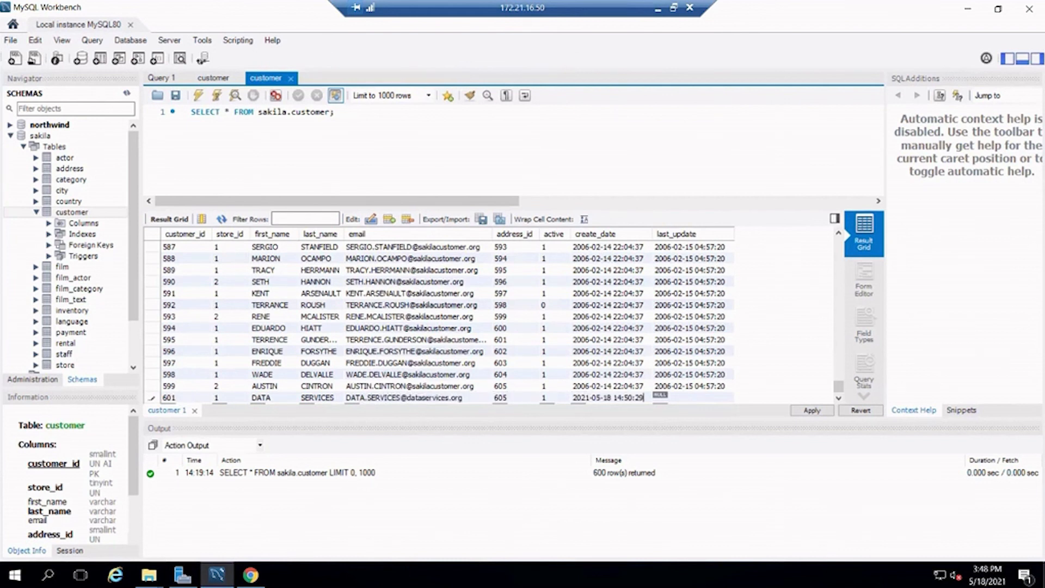
{"action": "key", "text": "Tab"}
{"action": "key", "text": "ctrl+v"}
{"action": "scroll", "coordinate": [711, 377], "scroll_direction": "down", "scroll_amount": 1}
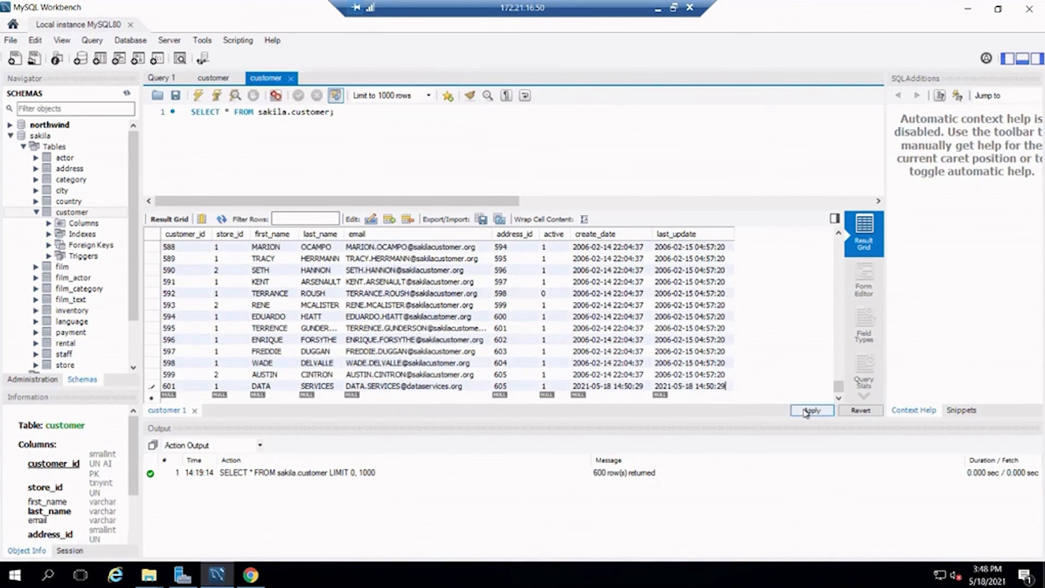
{"action": "left_click", "coordinate": [709, 374]}
Apply the update, delete and insert script to the customer table
{"action": "left_click", "coordinate": [810, 412]}
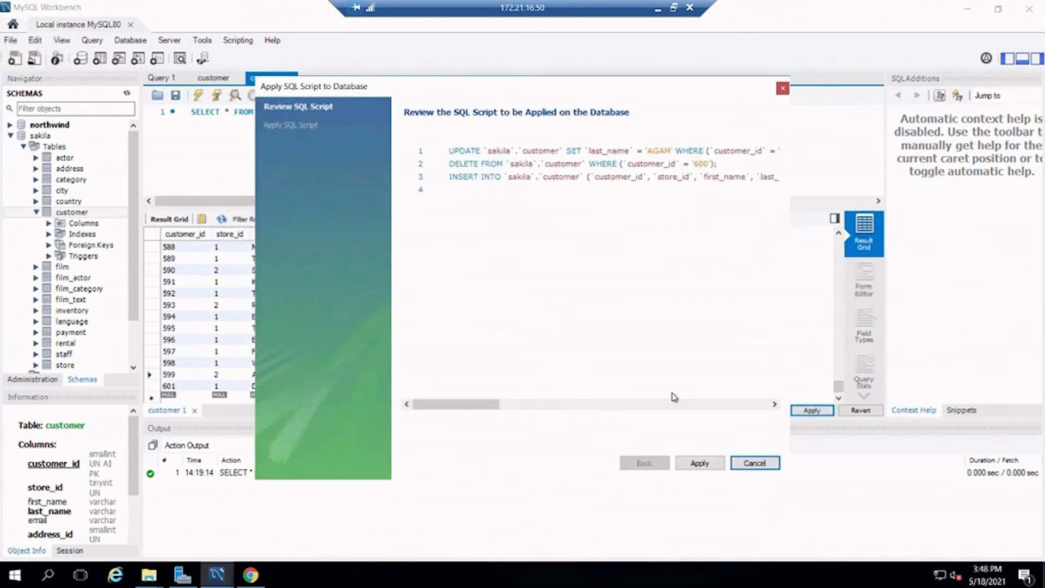
{"action": "left_click", "coordinate": [702, 463]}
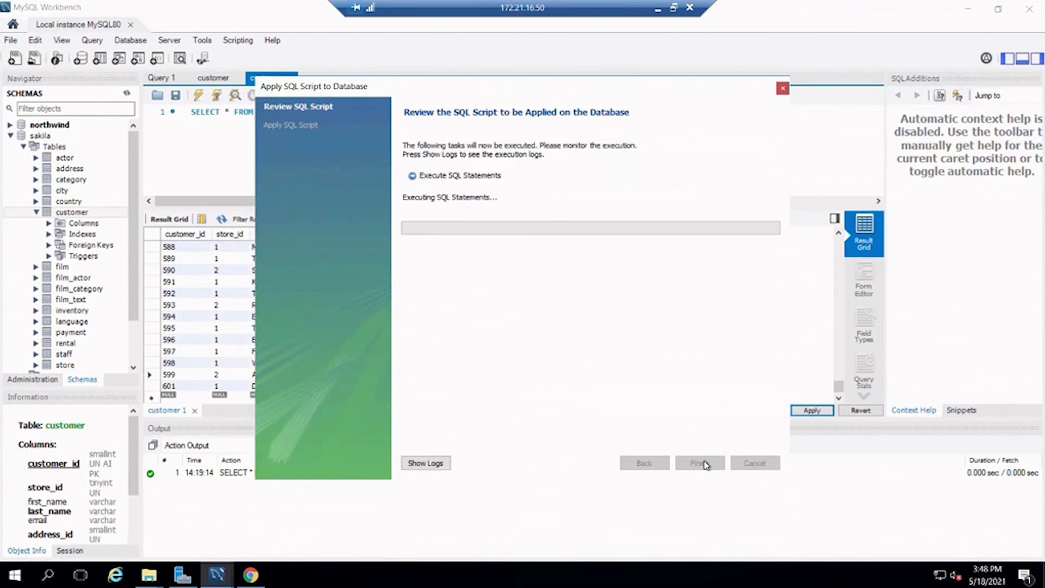
{"action": "key", "text": "Return"}
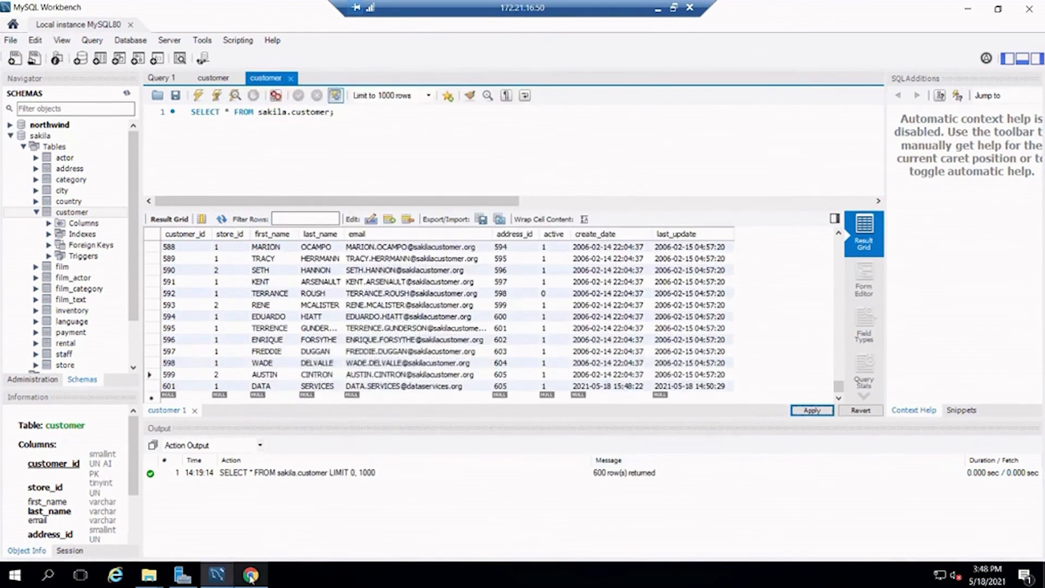
In Enterprise Manager, view Change Processing and select the sakila.customer__ct change folder
{"action": "left_click", "coordinate": [251, 575]}
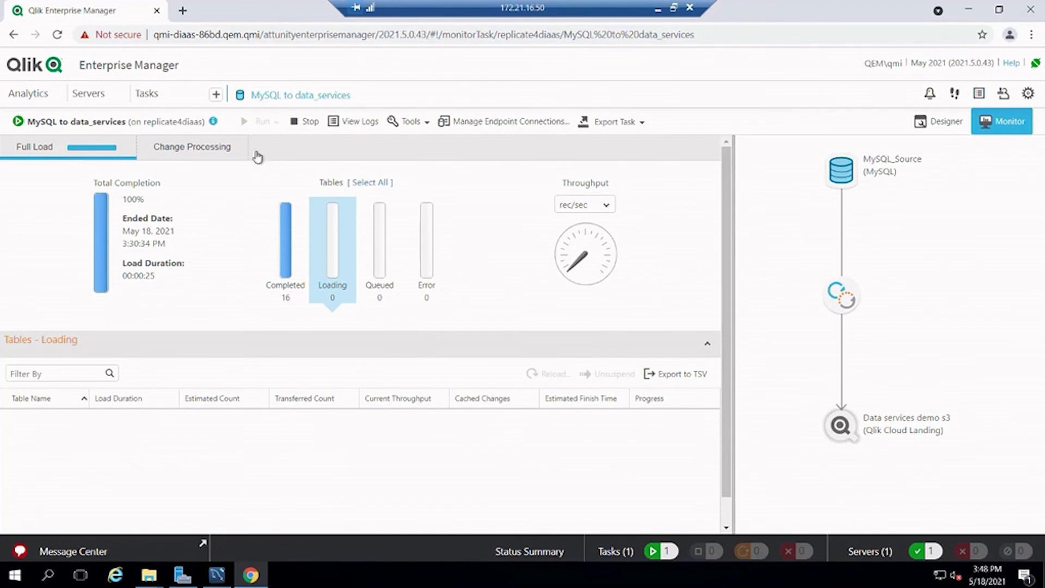
{"action": "left_click", "coordinate": [210, 155]}
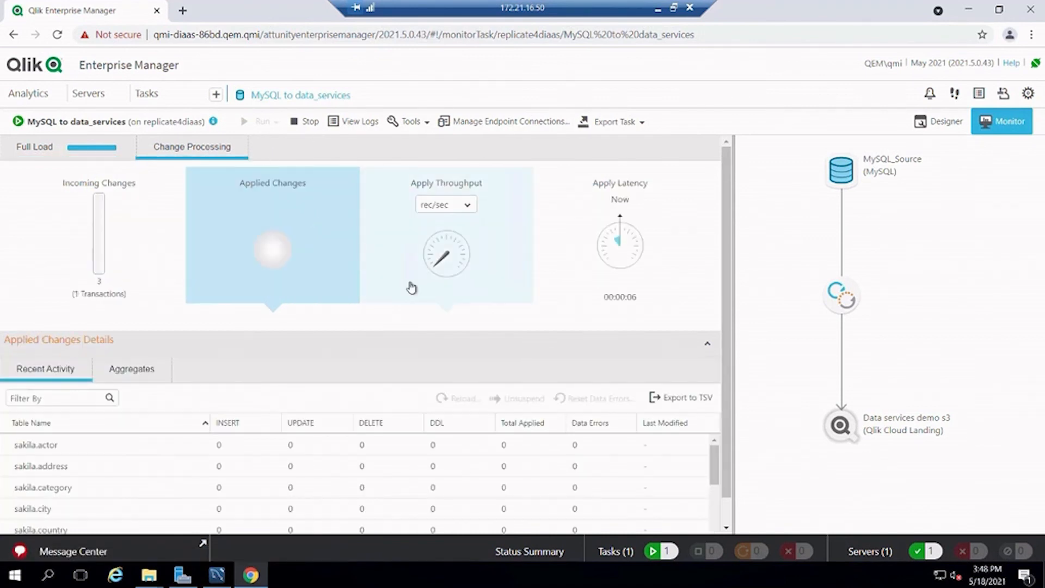
{"action": "scroll", "coordinate": [401, 466], "scroll_direction": "down", "scroll_amount": 1}
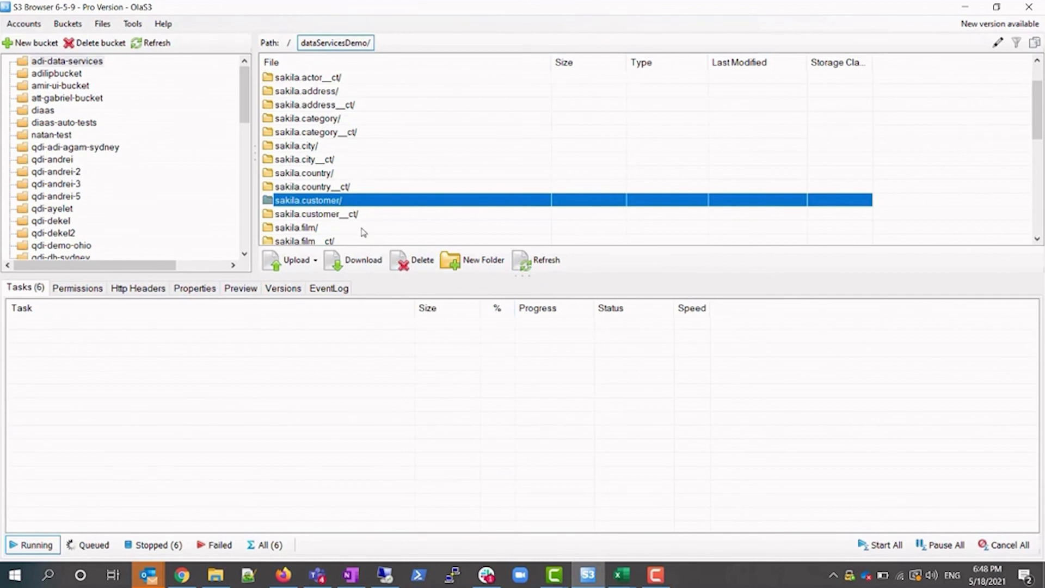
{"action": "left_click", "coordinate": [358, 218]}
Open sakila.customer__ct's 20210518T154800_20210518T154900 partition and refresh to list 20210518-154928415.csv
{"action": "double_click", "coordinate": [357, 218]}
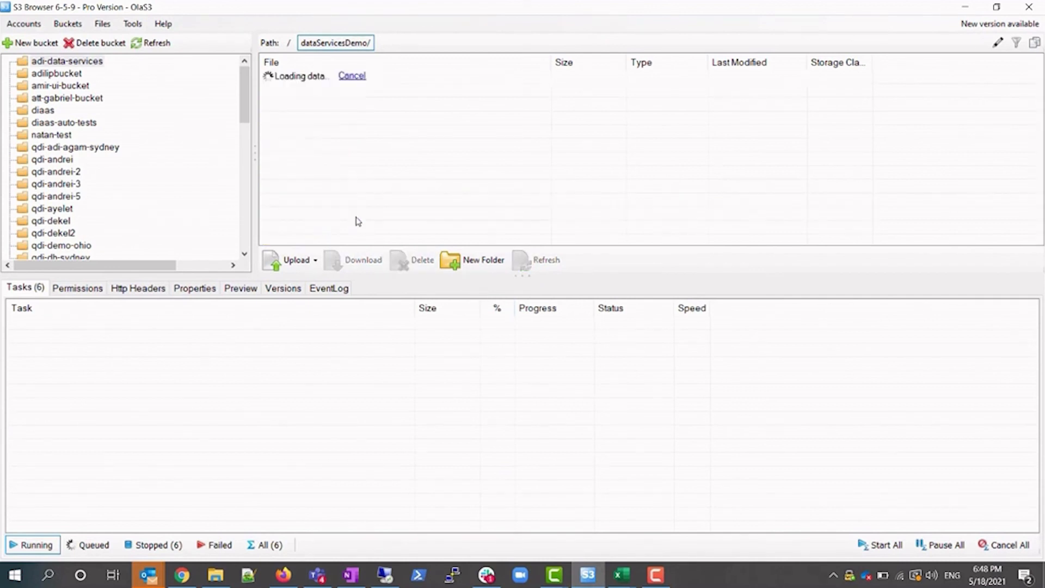
{"action": "double_click", "coordinate": [384, 92]}
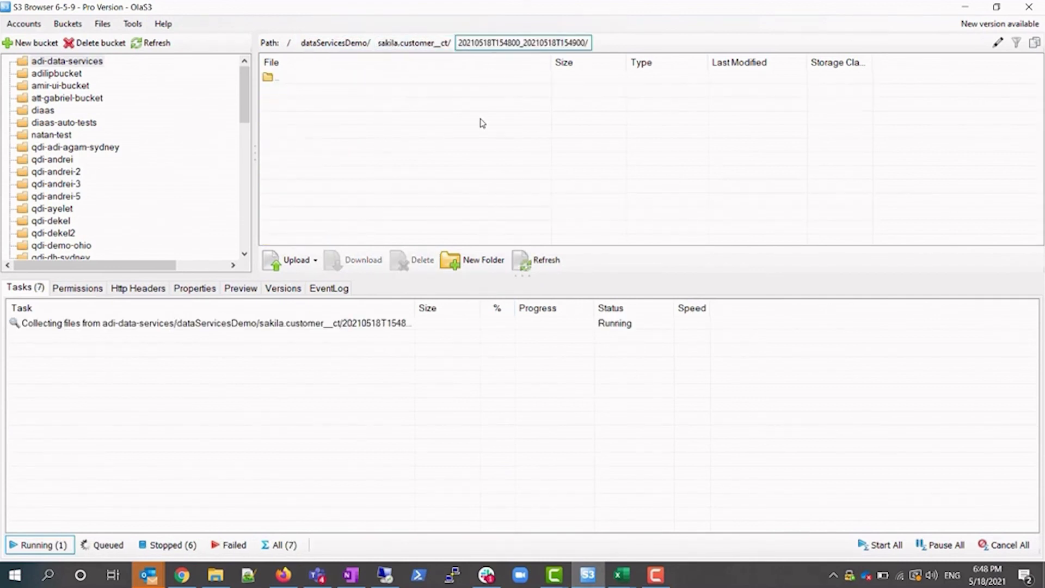
{"action": "left_click", "coordinate": [543, 265]}
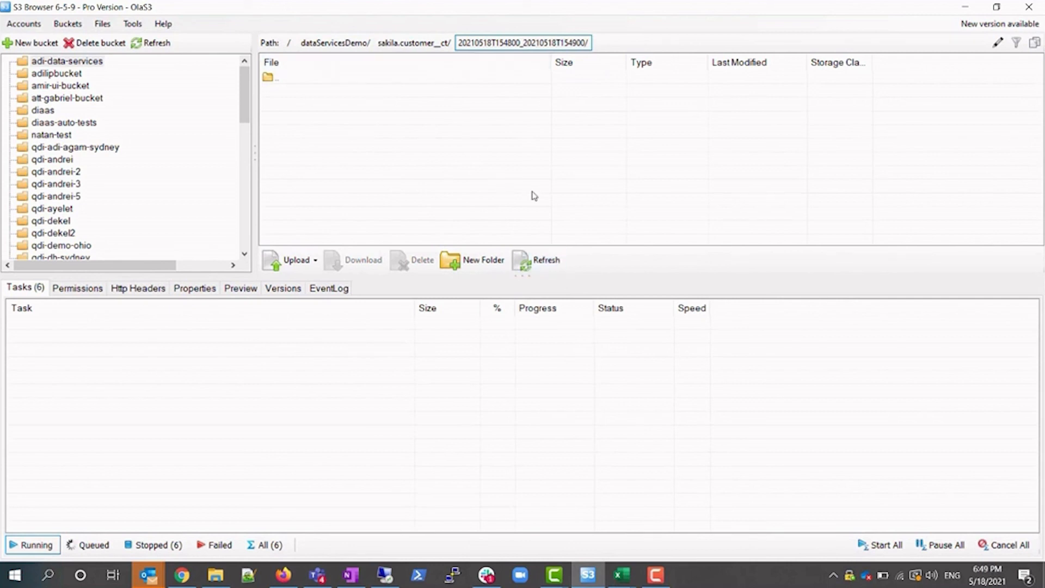
{"action": "left_click", "coordinate": [549, 263]}
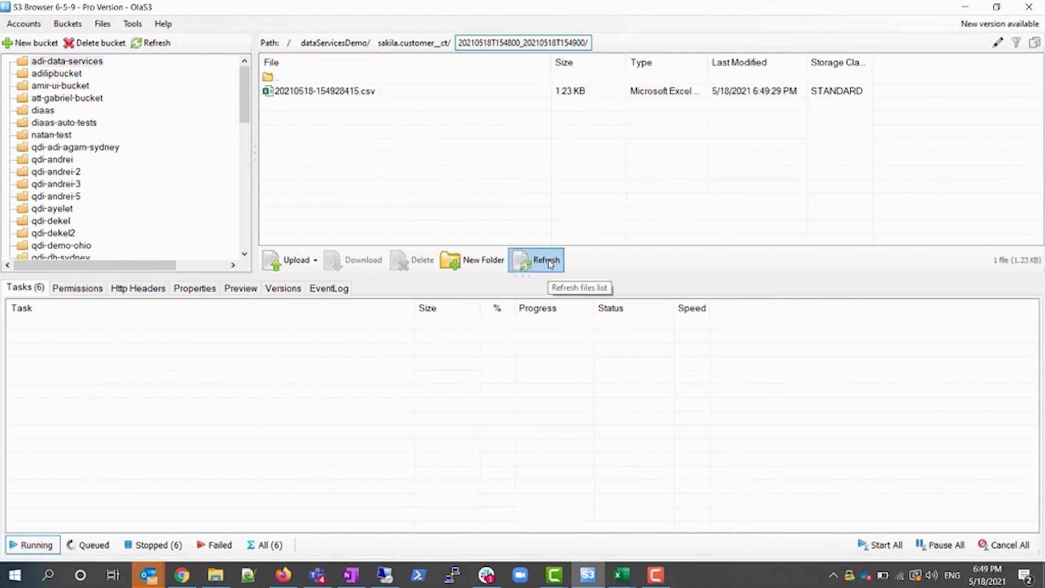
{"action": "key", "text": "alt+Tab"}
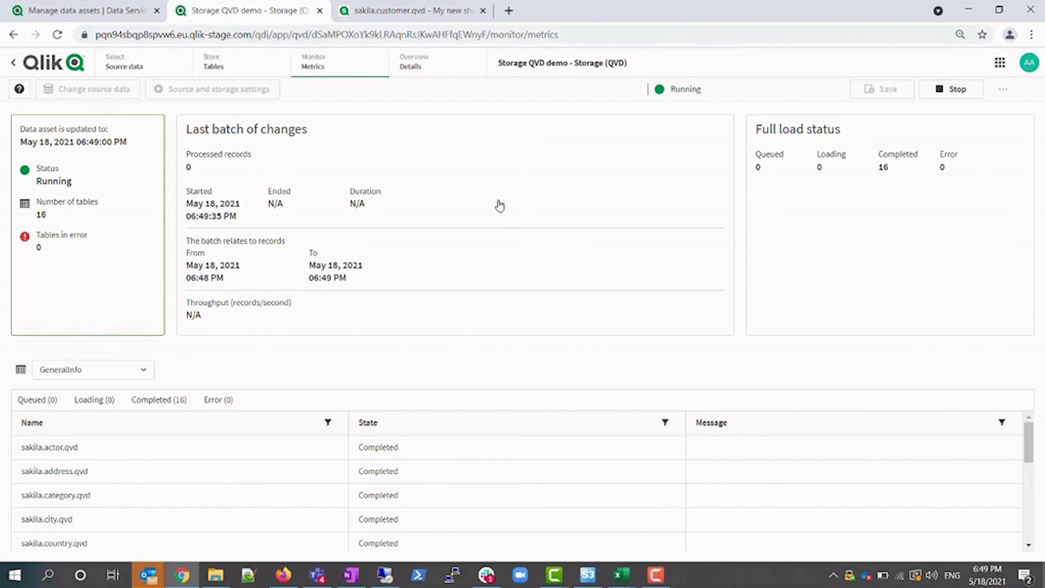
Reload the sakila.customer.qvd app and check its sheet table shows customer 601 and AGAM
{"action": "key", "text": "ctrl+Tab"}
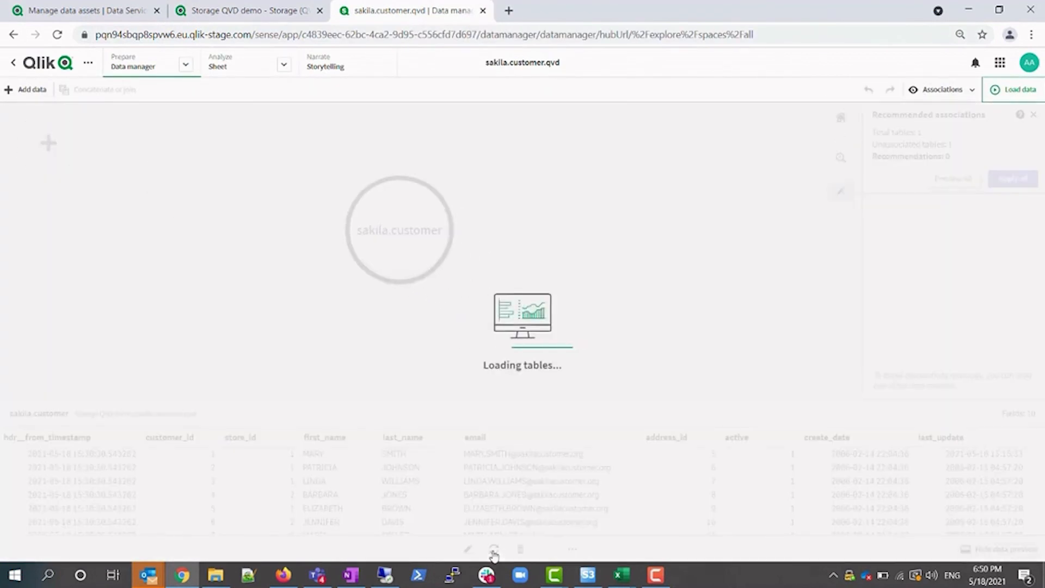
{"action": "scroll", "coordinate": [650, 500], "scroll_direction": "down", "scroll_amount": 5}
{"action": "left_click_drag", "start_coordinate": [1040, 455], "coordinate": [1040, 525]}
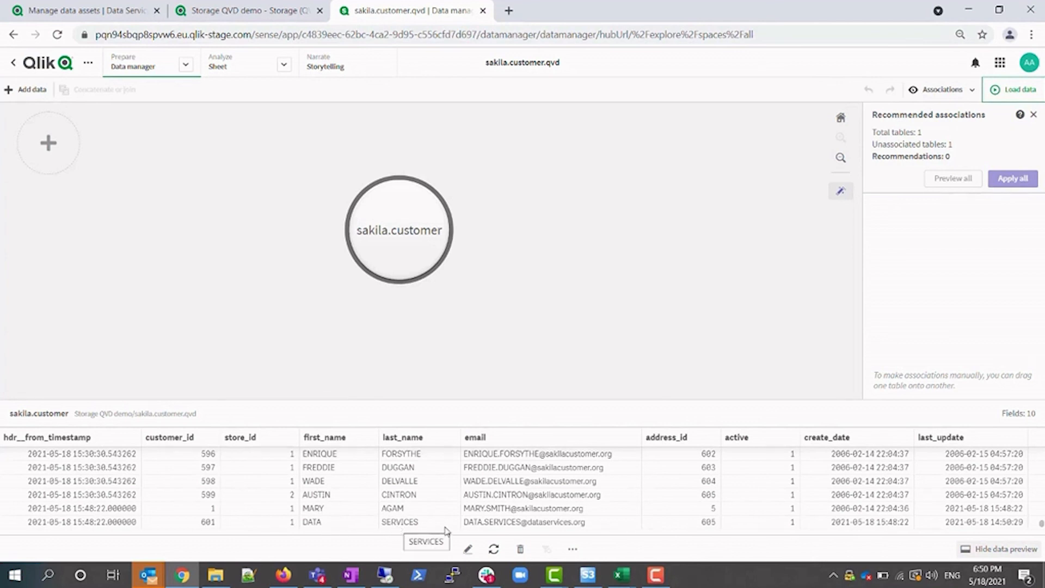
{"action": "left_click", "coordinate": [1003, 96]}
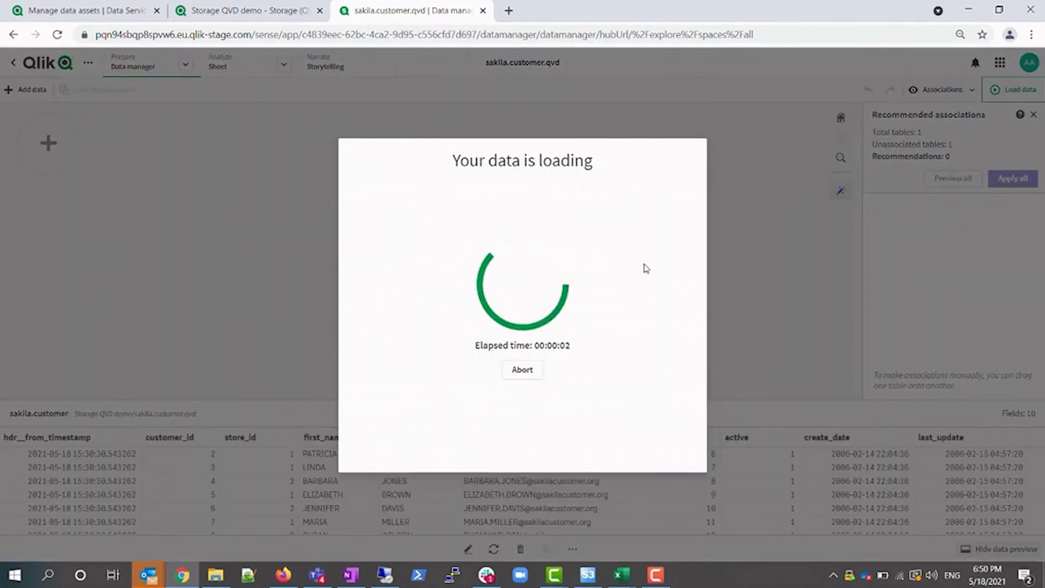
{"action": "left_click", "coordinate": [623, 355]}
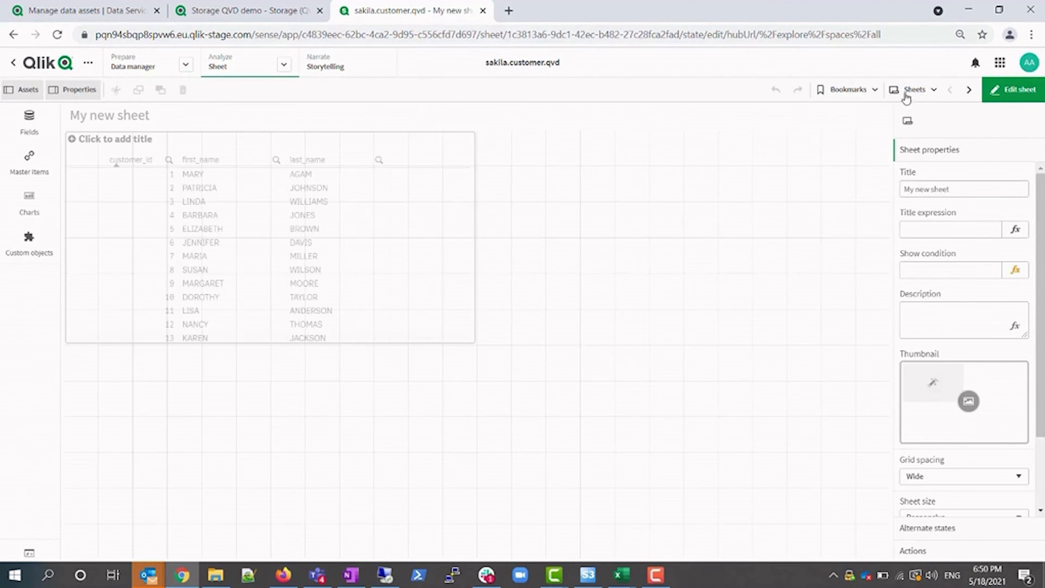
{"action": "left_click", "coordinate": [1013, 89]}
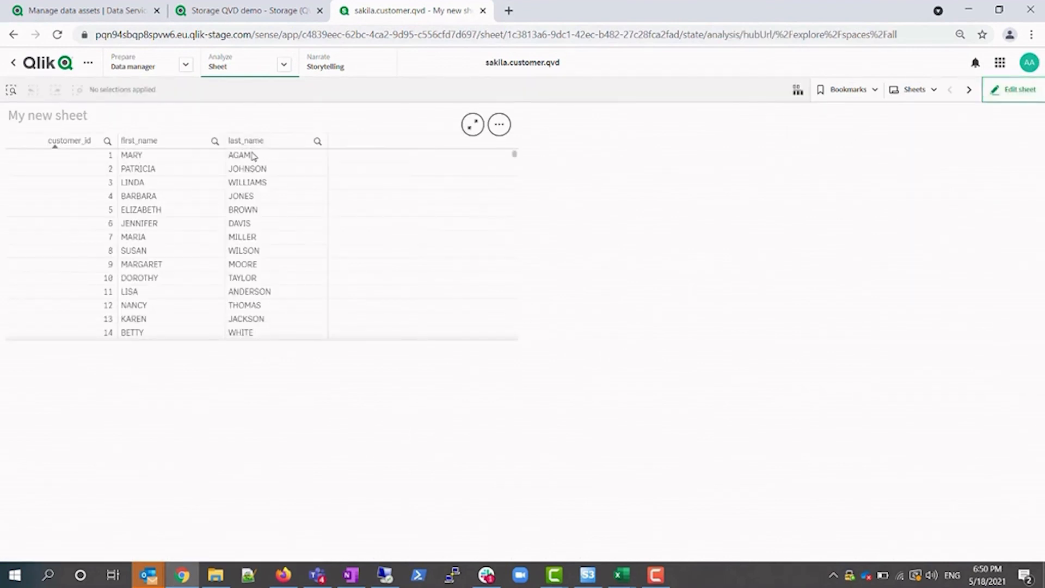
{"action": "left_click_drag", "start_coordinate": [515, 155], "coordinate": [516, 243]}
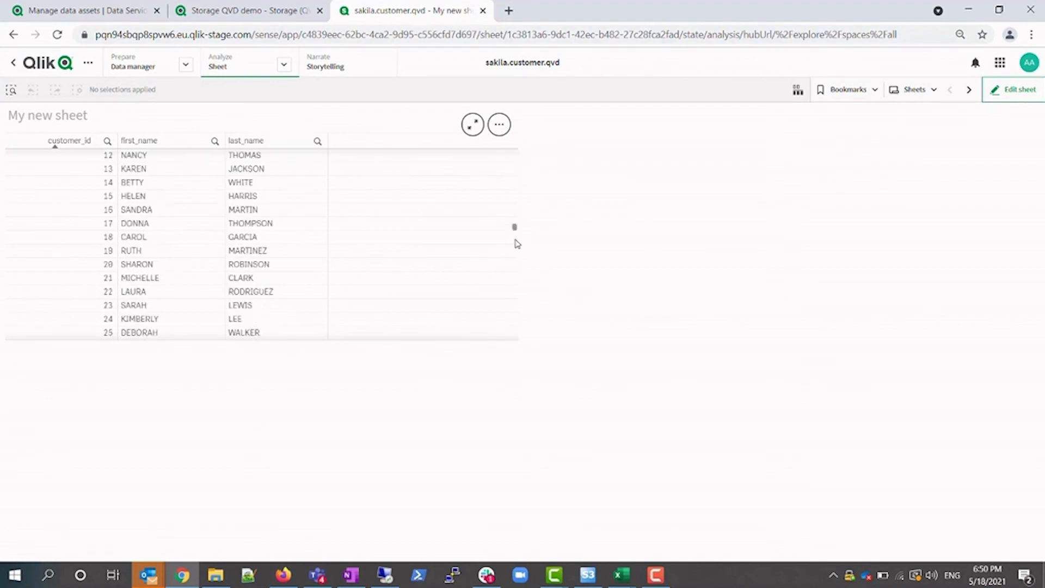